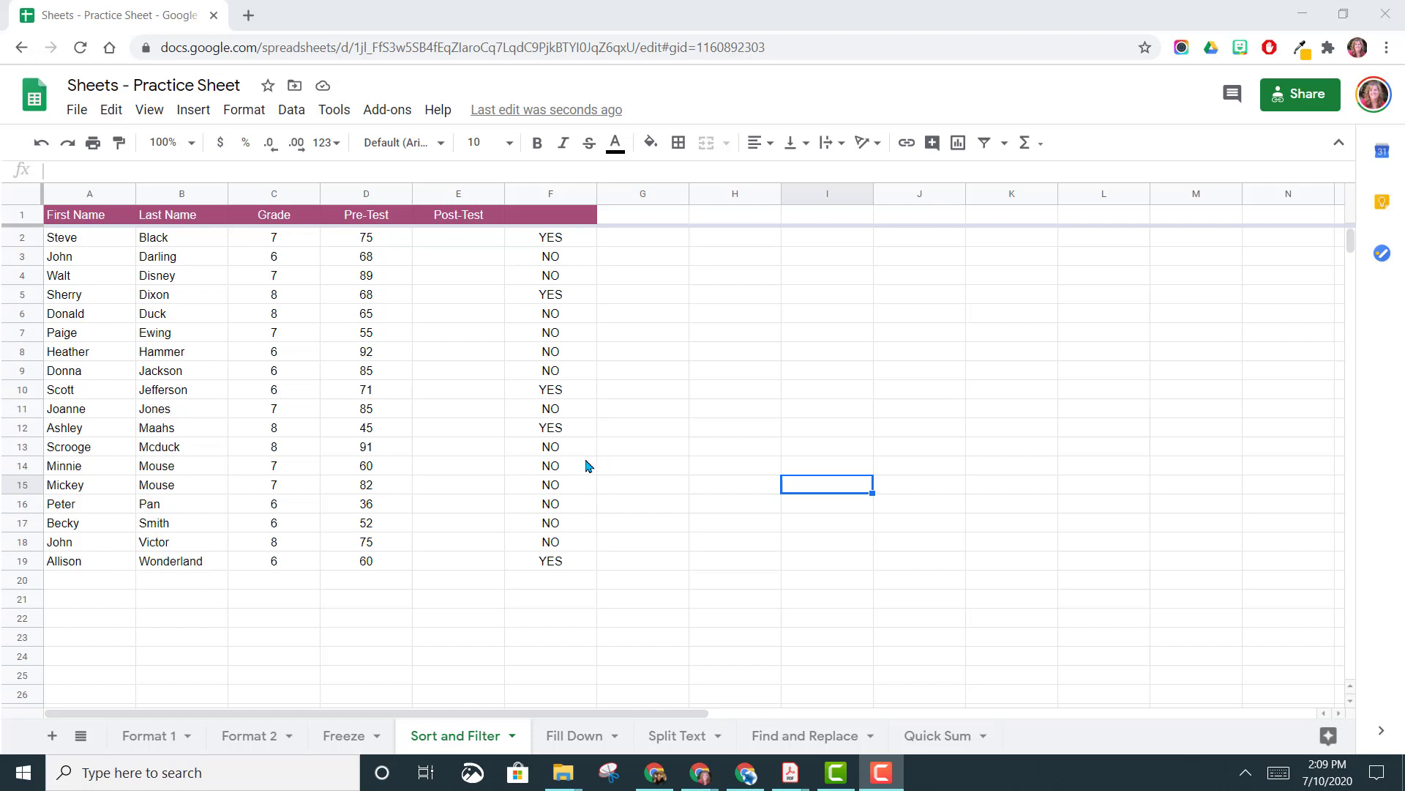
Add a conditional formatting rule to F2:F19 that applies the default green style to cells that are not empty.
{"action": "left_click", "coordinate": [628, 443]}
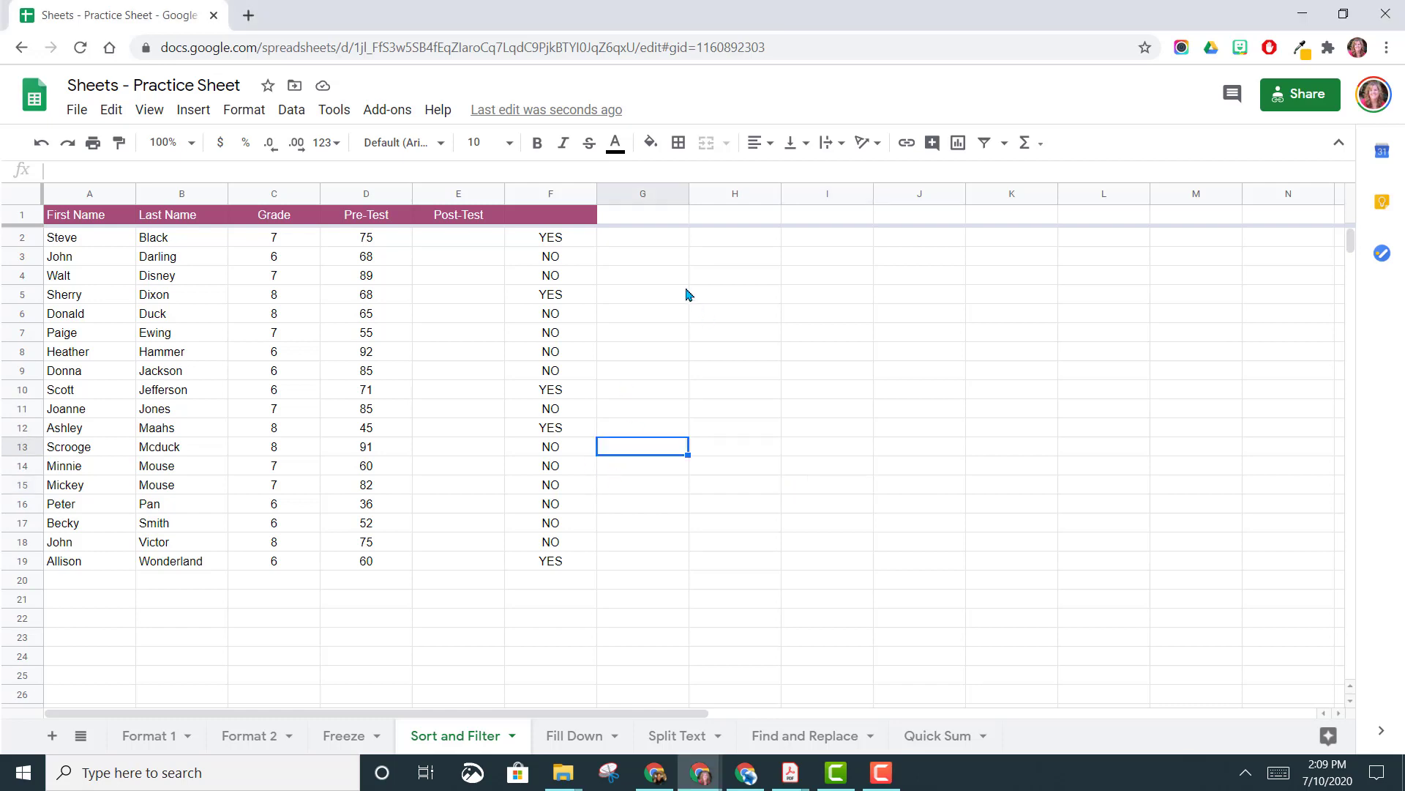
{"action": "left_click_drag", "start_coordinate": [574, 238], "coordinate": [584, 565]}
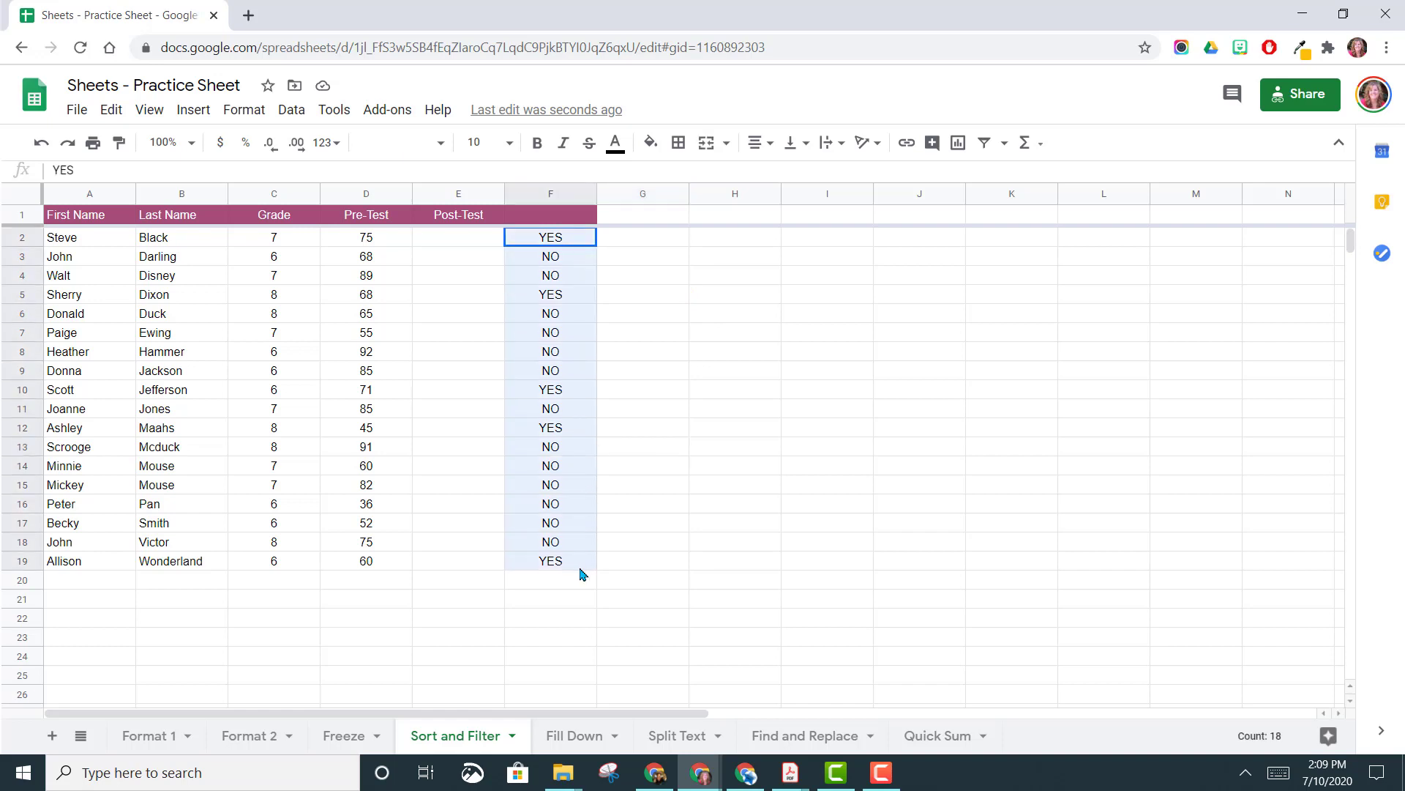
{"action": "left_click", "coordinate": [246, 111]}
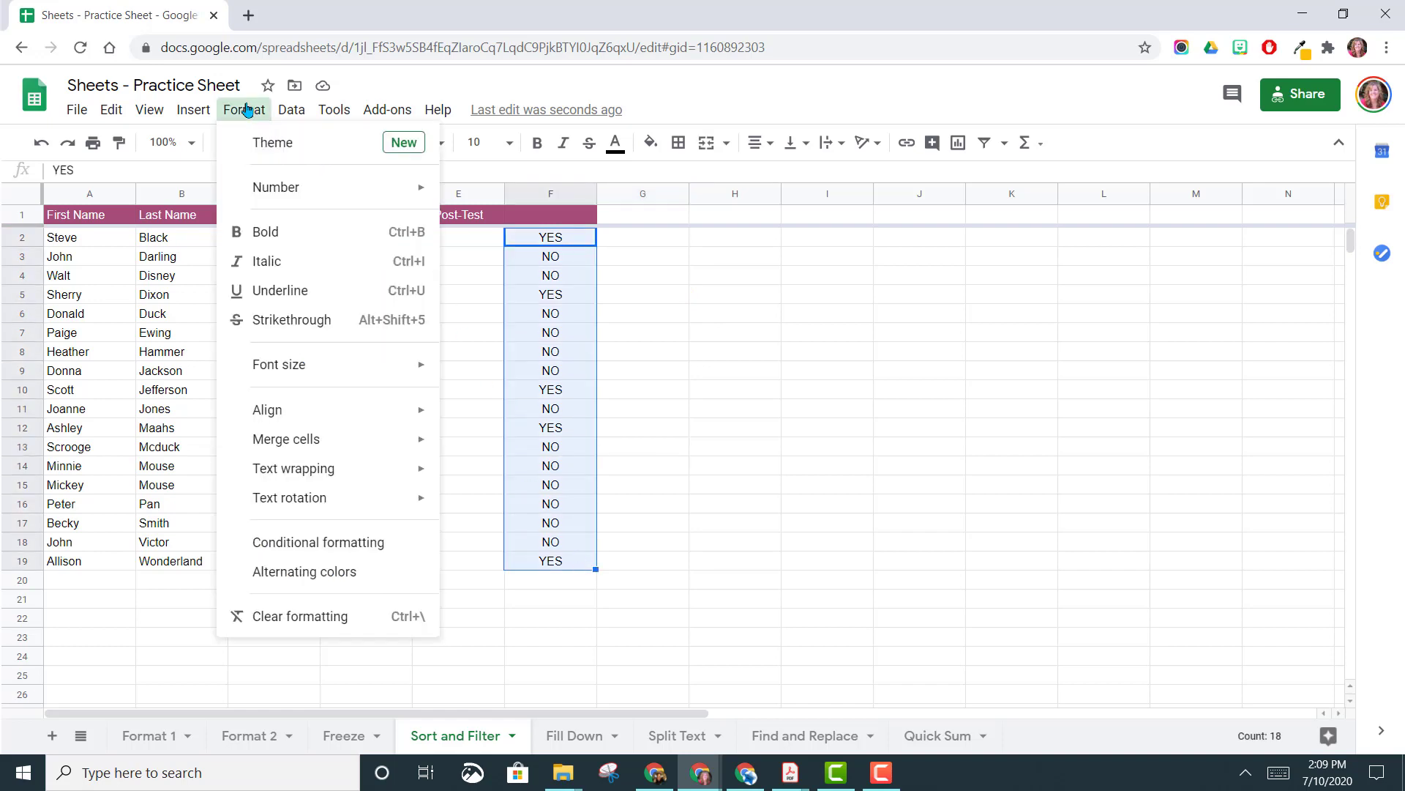
{"action": "left_click", "coordinate": [356, 545]}
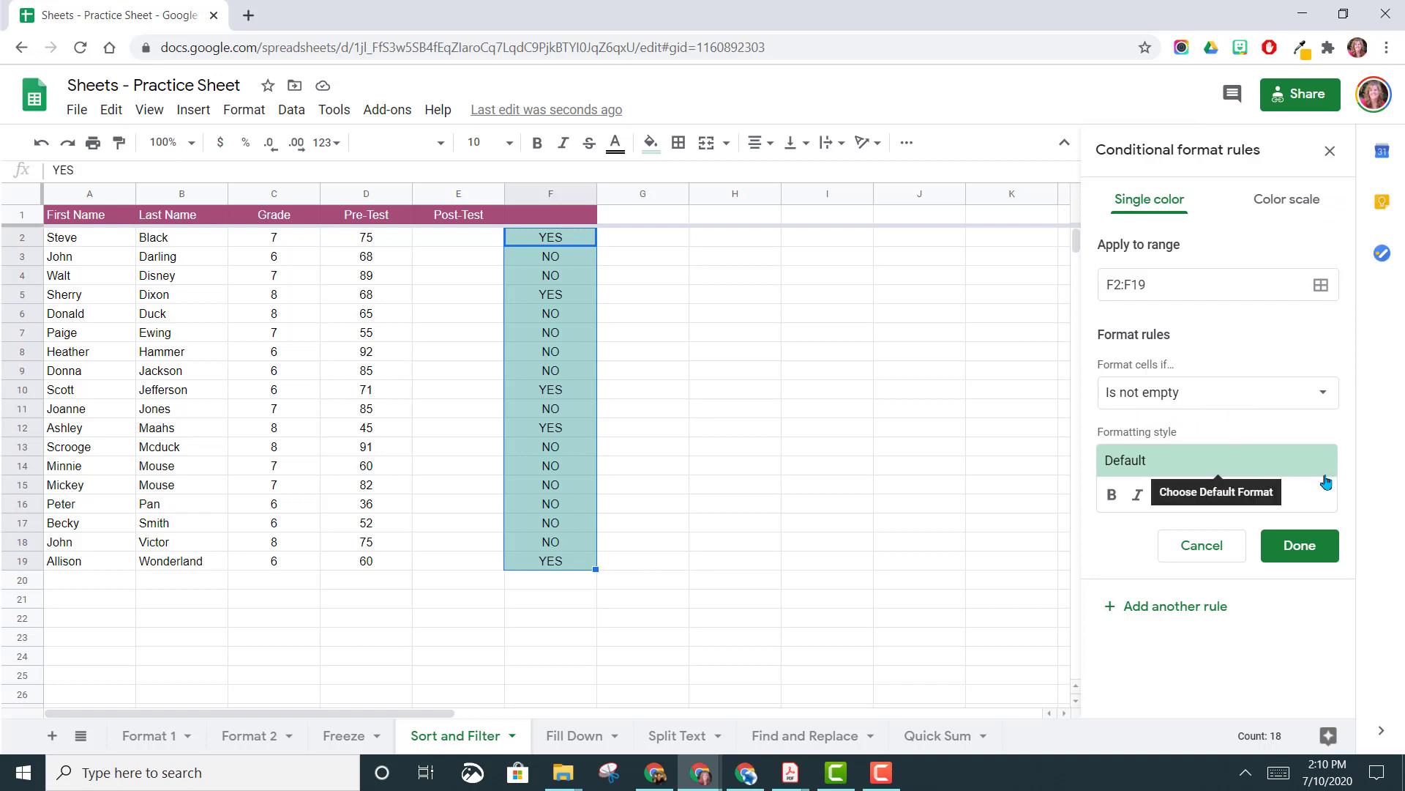
{"action": "left_click", "coordinate": [1298, 550]}
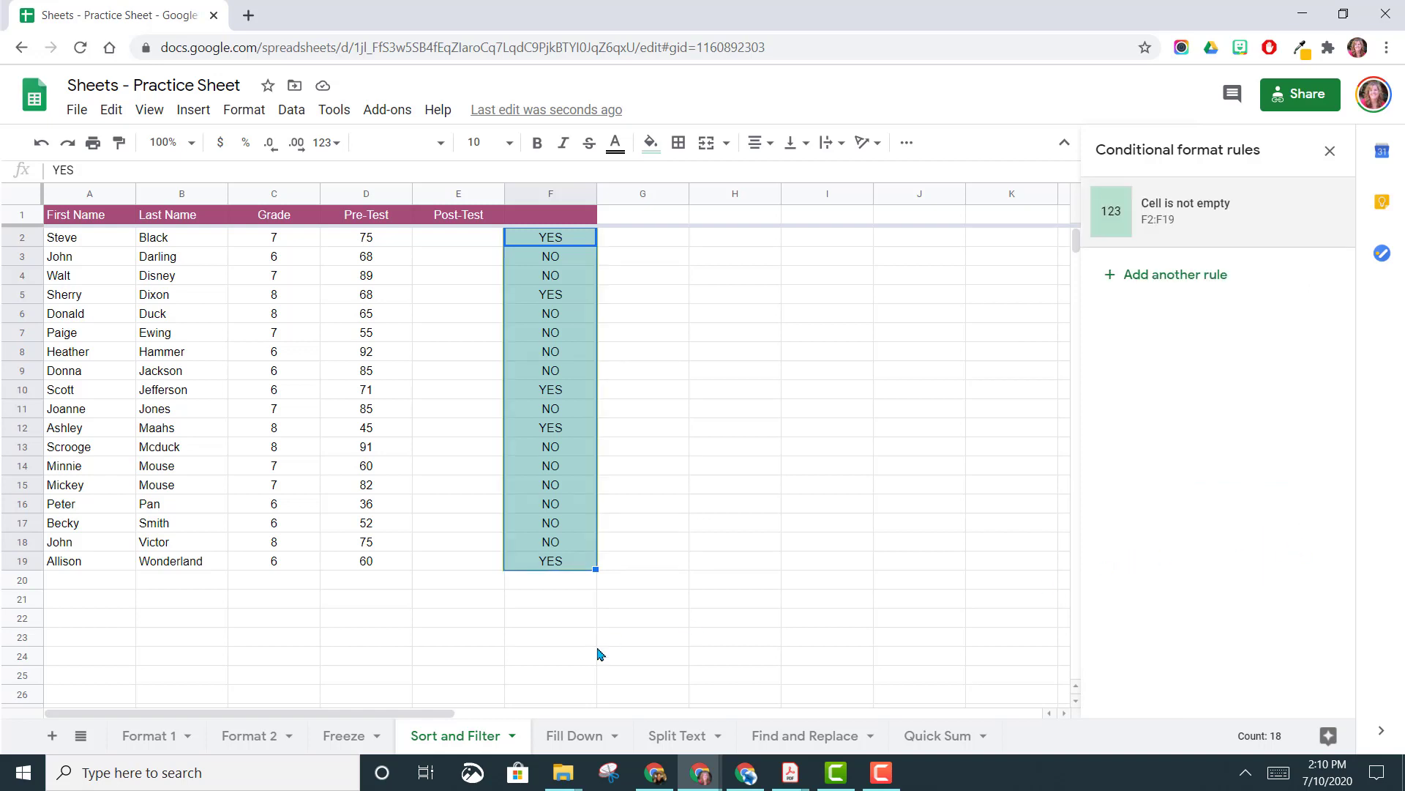
{"action": "left_click", "coordinate": [543, 582]}
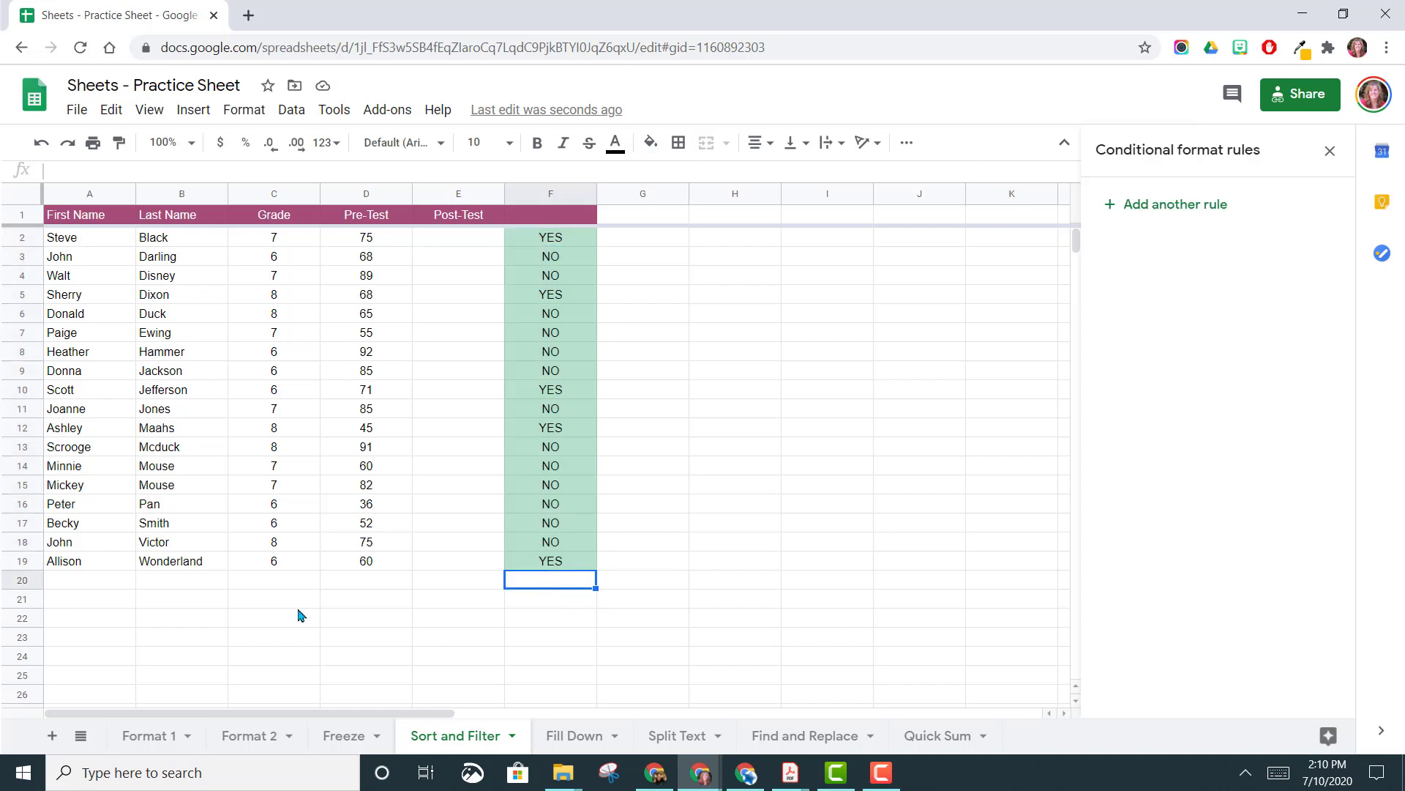
Enter "No" in cell F20, directly below the existing YES/NO answers.
{"action": "left_click_drag", "start_coordinate": [67, 581], "coordinate": [431, 586]}
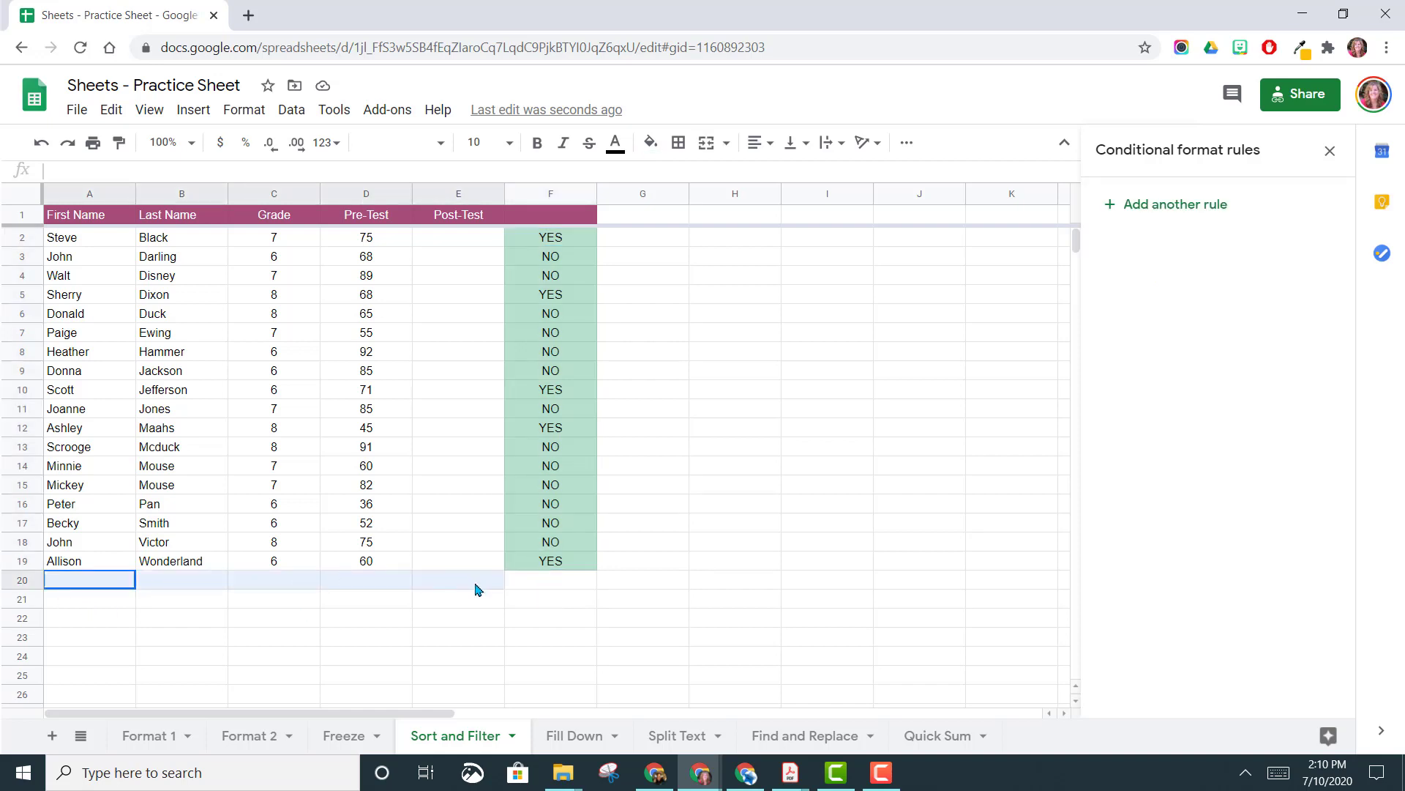
{"action": "left_click", "coordinate": [564, 584]}
{"action": "type", "text": "No"}
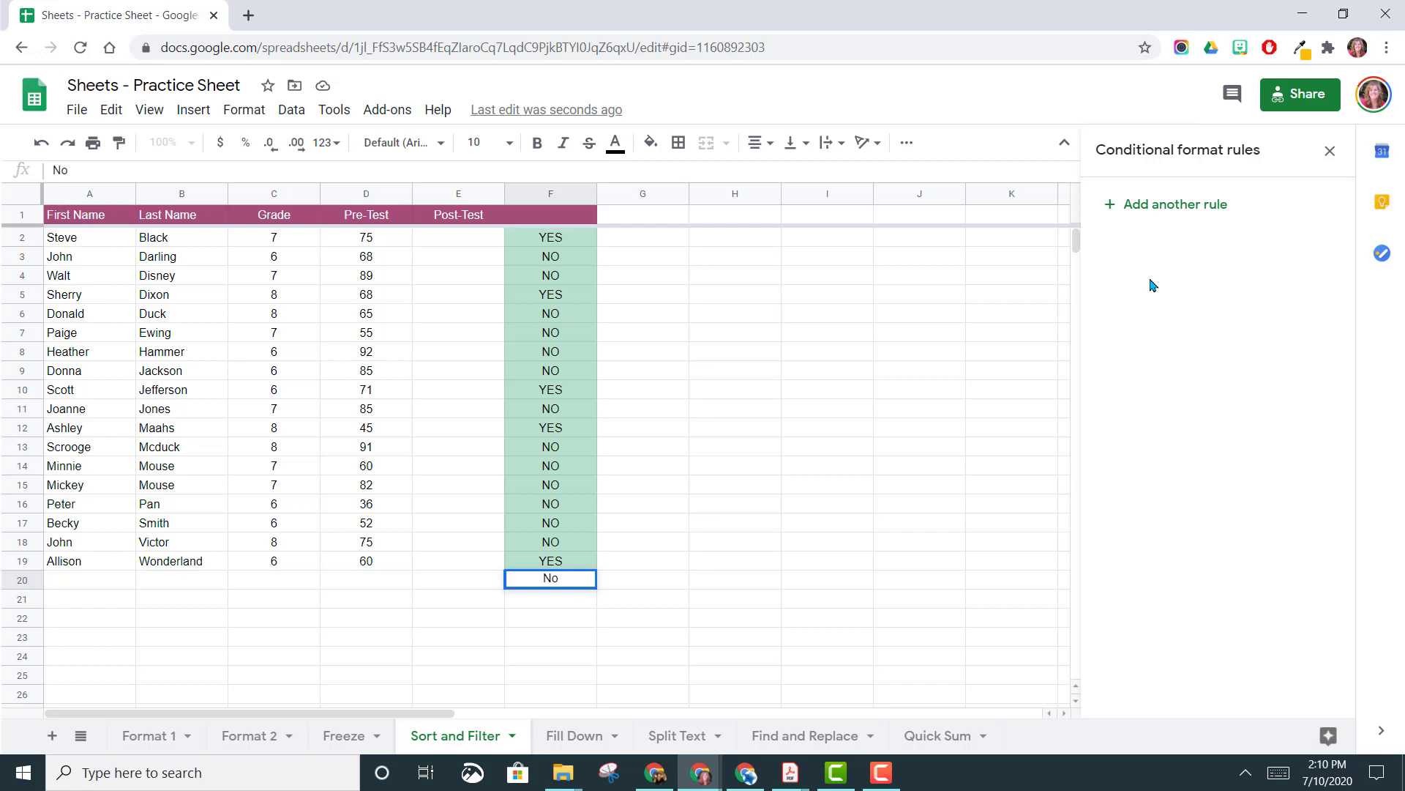
{"action": "key", "text": "Return"}
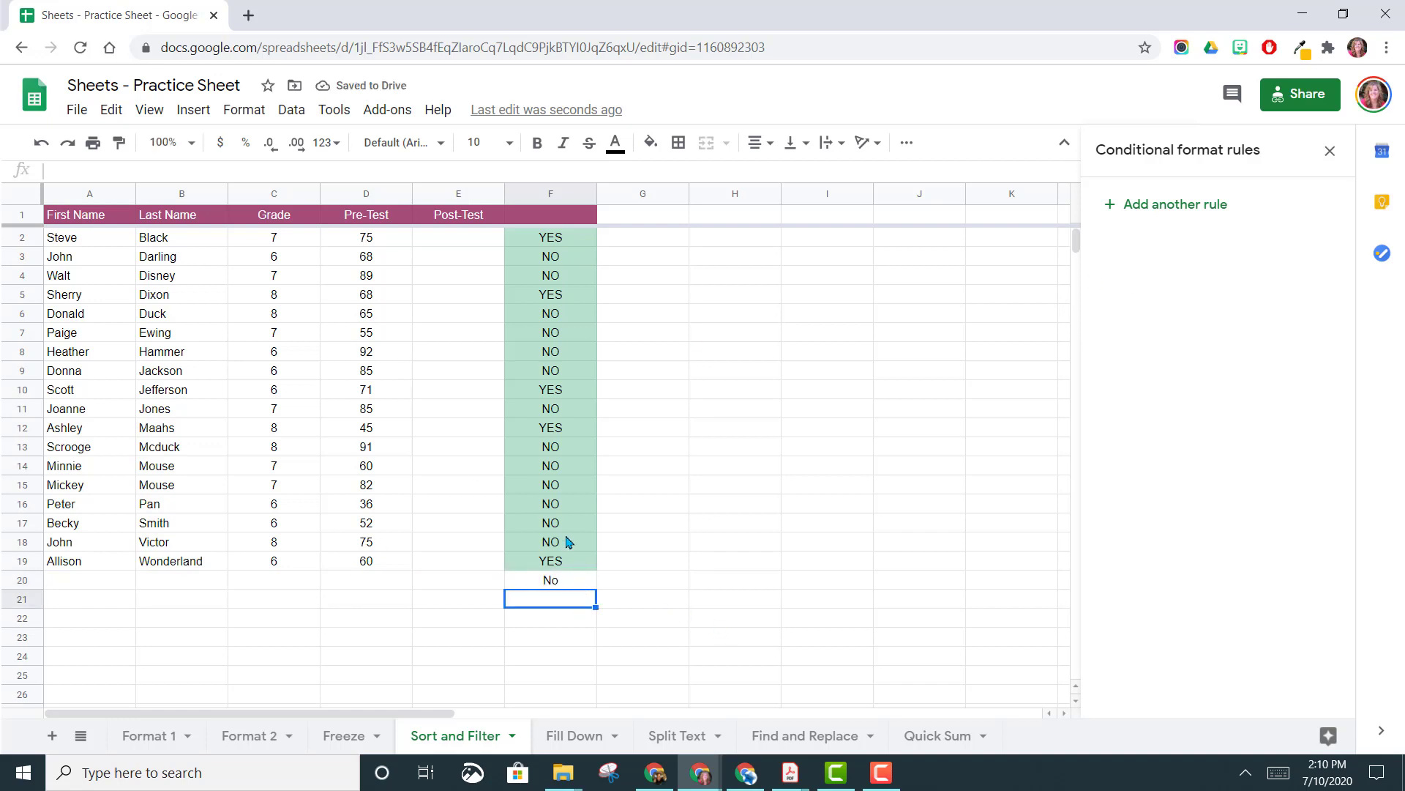
Remove the "Cell is not empty" conditional formatting rule from F2:F19.
{"action": "left_click_drag", "start_coordinate": [581, 238], "coordinate": [582, 561]}
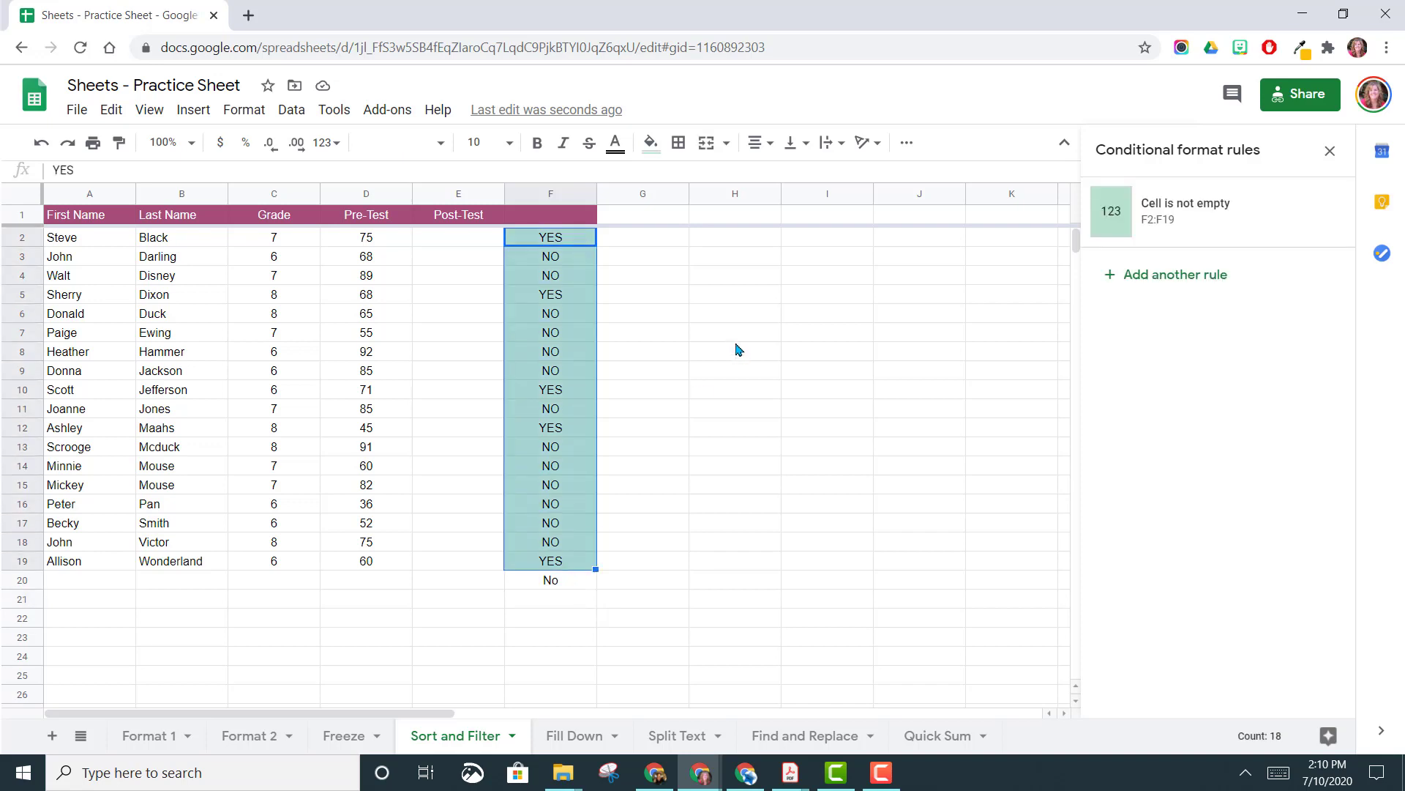
{"action": "mouse_move", "coordinate": [1327, 231]}
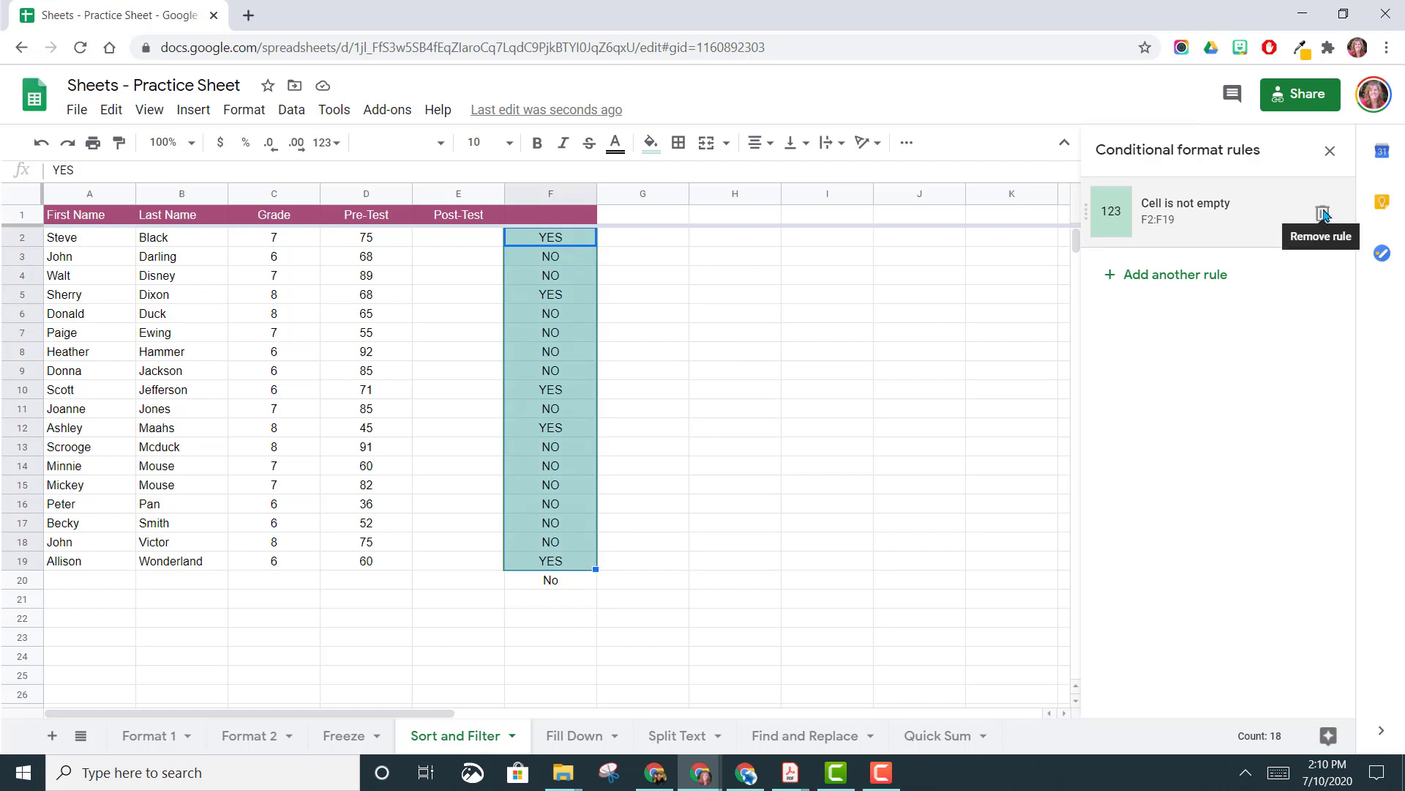
{"action": "left_click", "coordinate": [1325, 214]}
{"action": "left_click", "coordinate": [841, 370]}
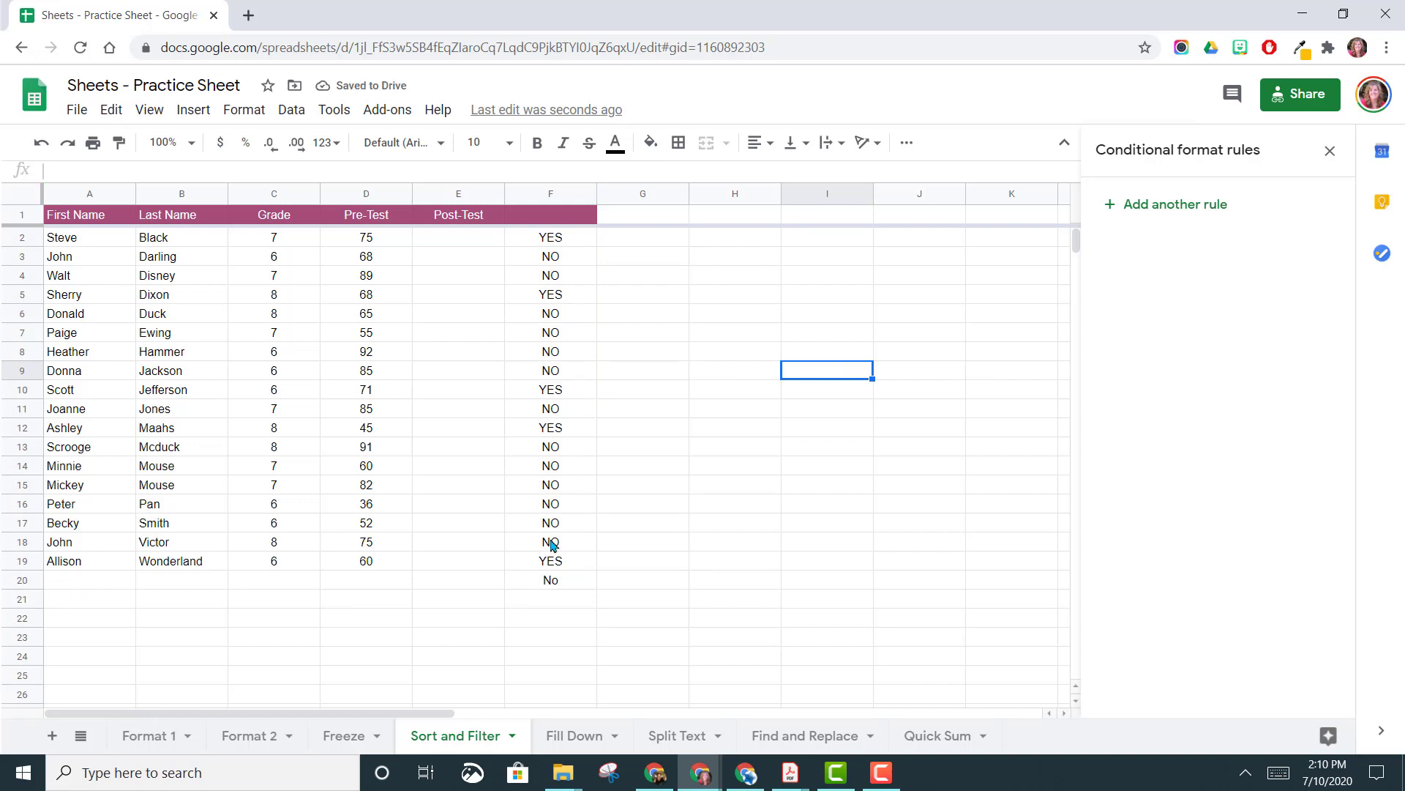
Create a single-color conditional formatting rule for all of column F with the condition Text contains "YES".
{"action": "left_click", "coordinate": [552, 196]}
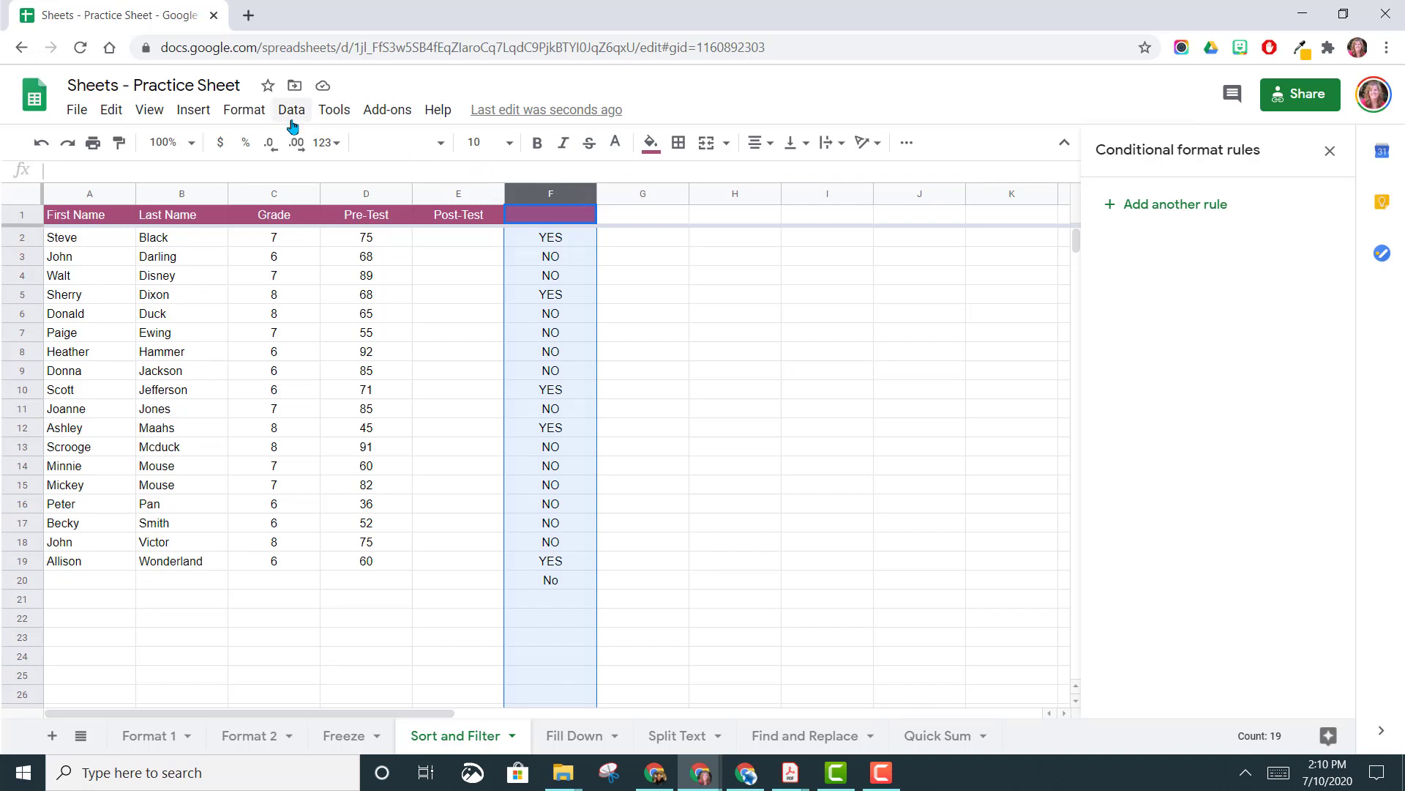
{"action": "left_click", "coordinate": [245, 111]}
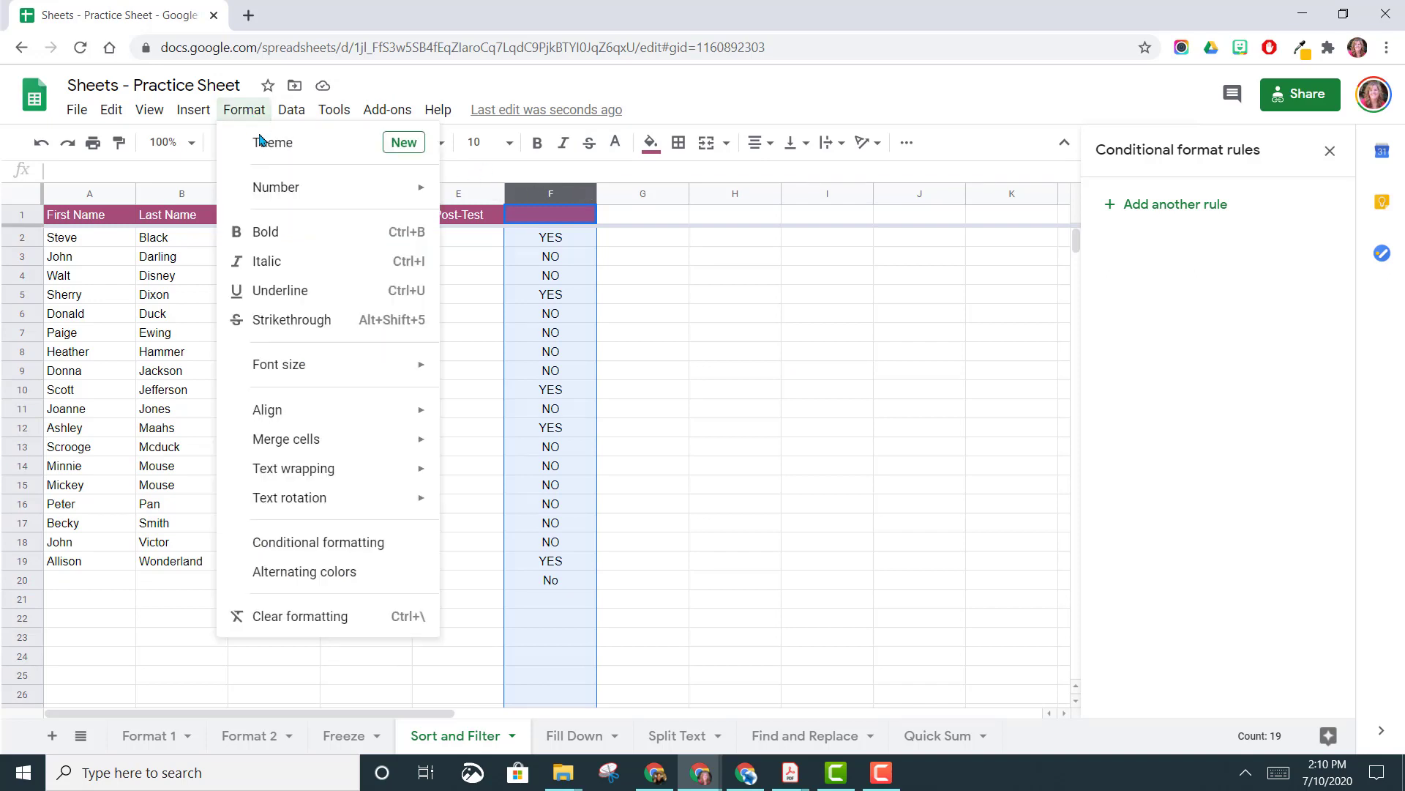
{"action": "left_click", "coordinate": [348, 556]}
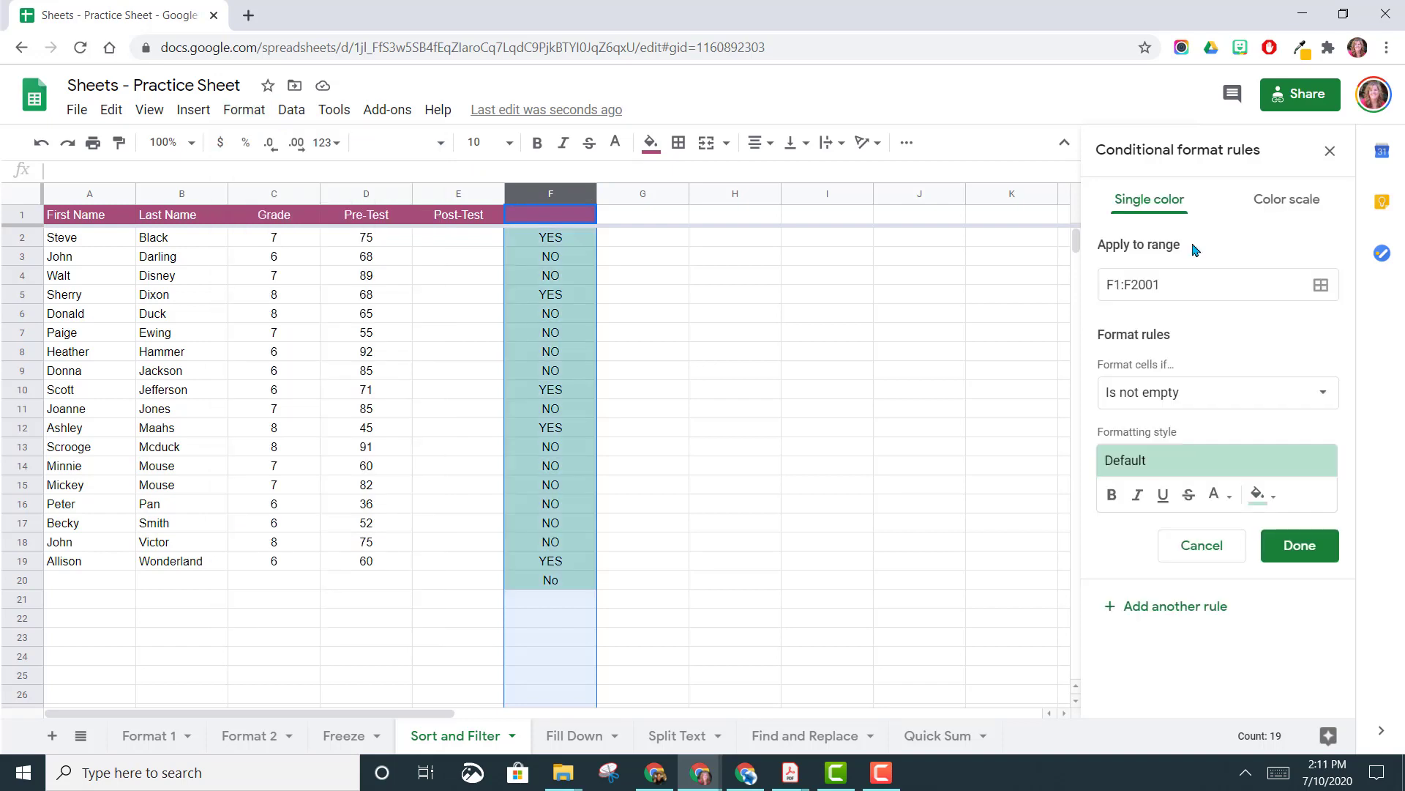
{"action": "left_click", "coordinate": [1180, 284]}
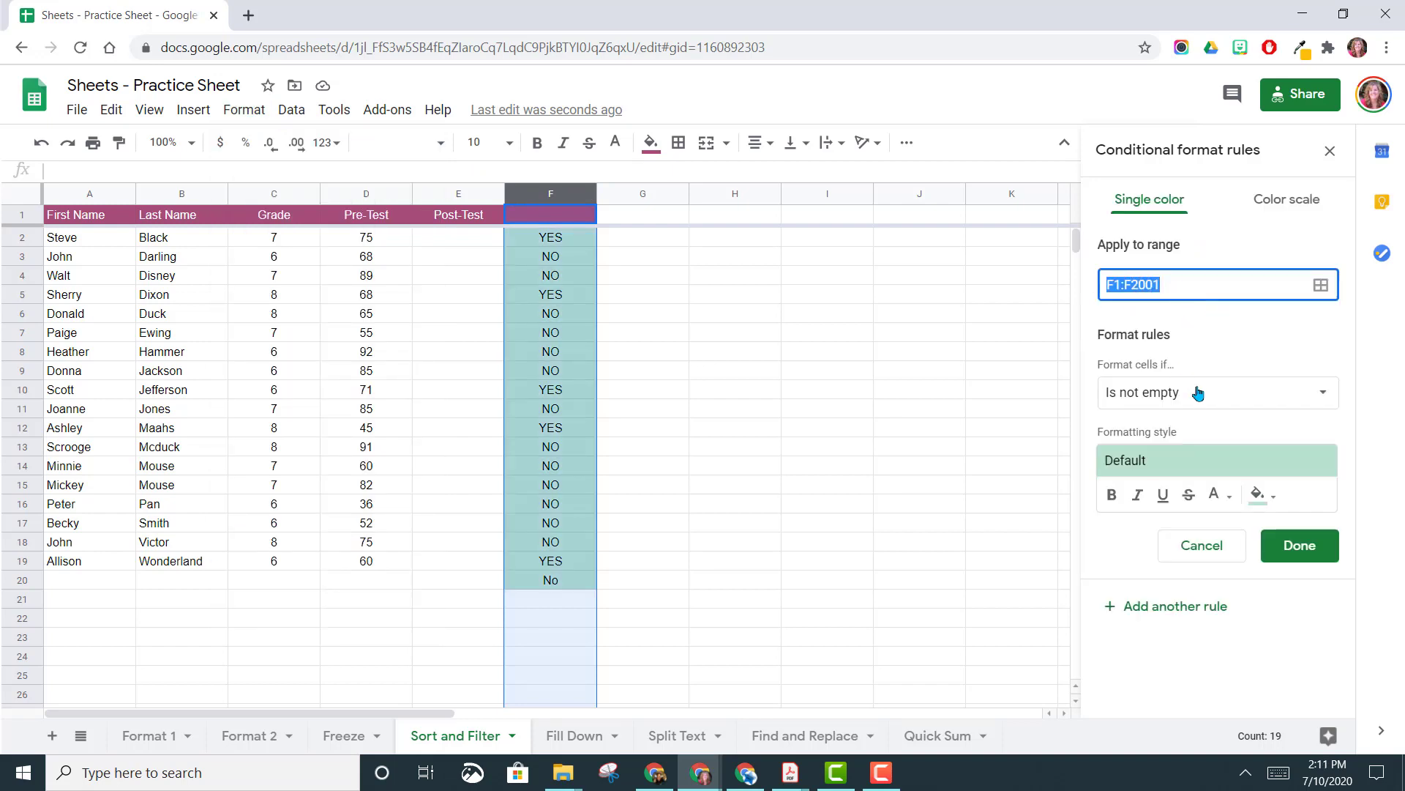
{"action": "left_click", "coordinate": [1324, 397]}
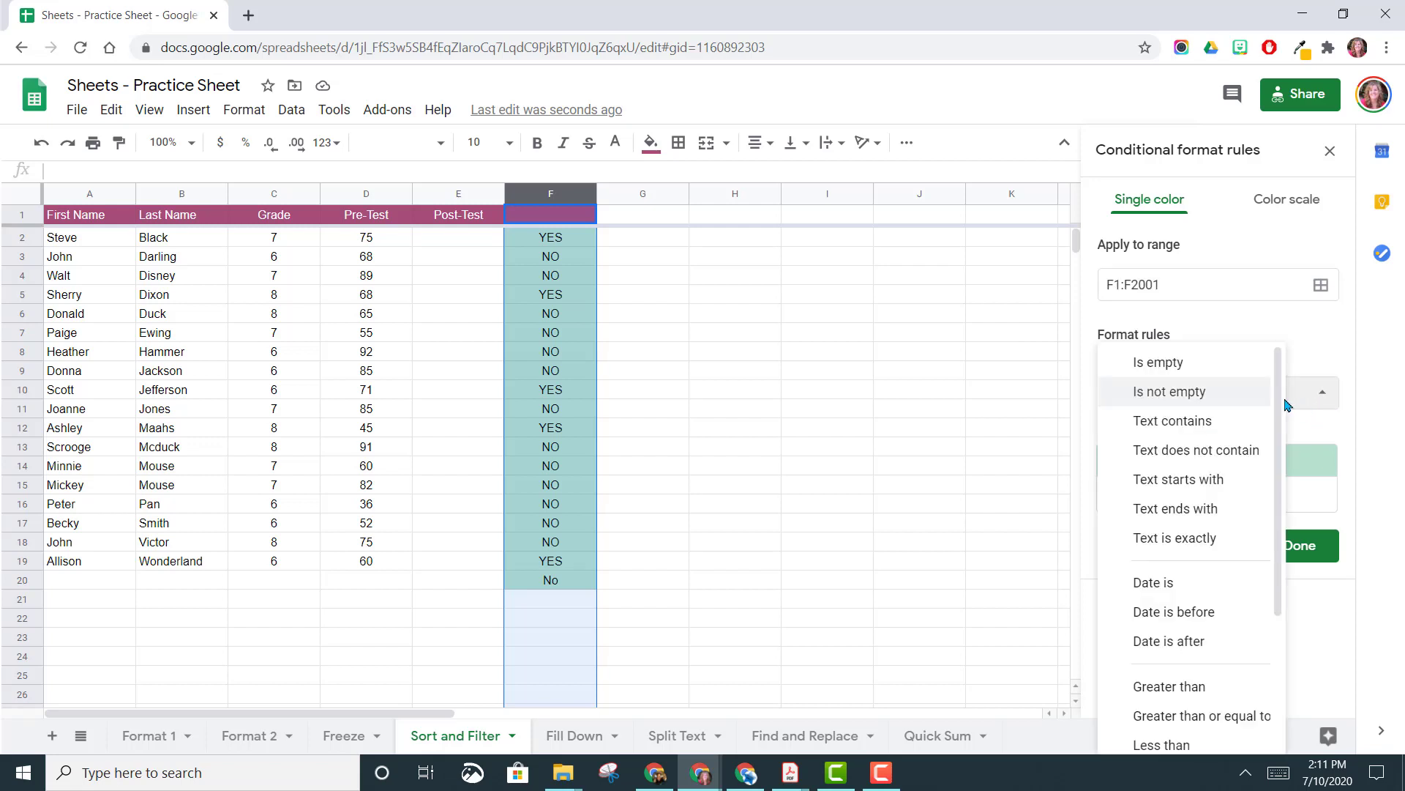
{"action": "mouse_move", "coordinate": [1282, 385]}
{"action": "left_mouse_down"}
{"action": "mouse_move", "coordinate": [1280, 502]}
{"action": "mouse_move", "coordinate": [1269, 379]}
{"action": "left_mouse_up"}
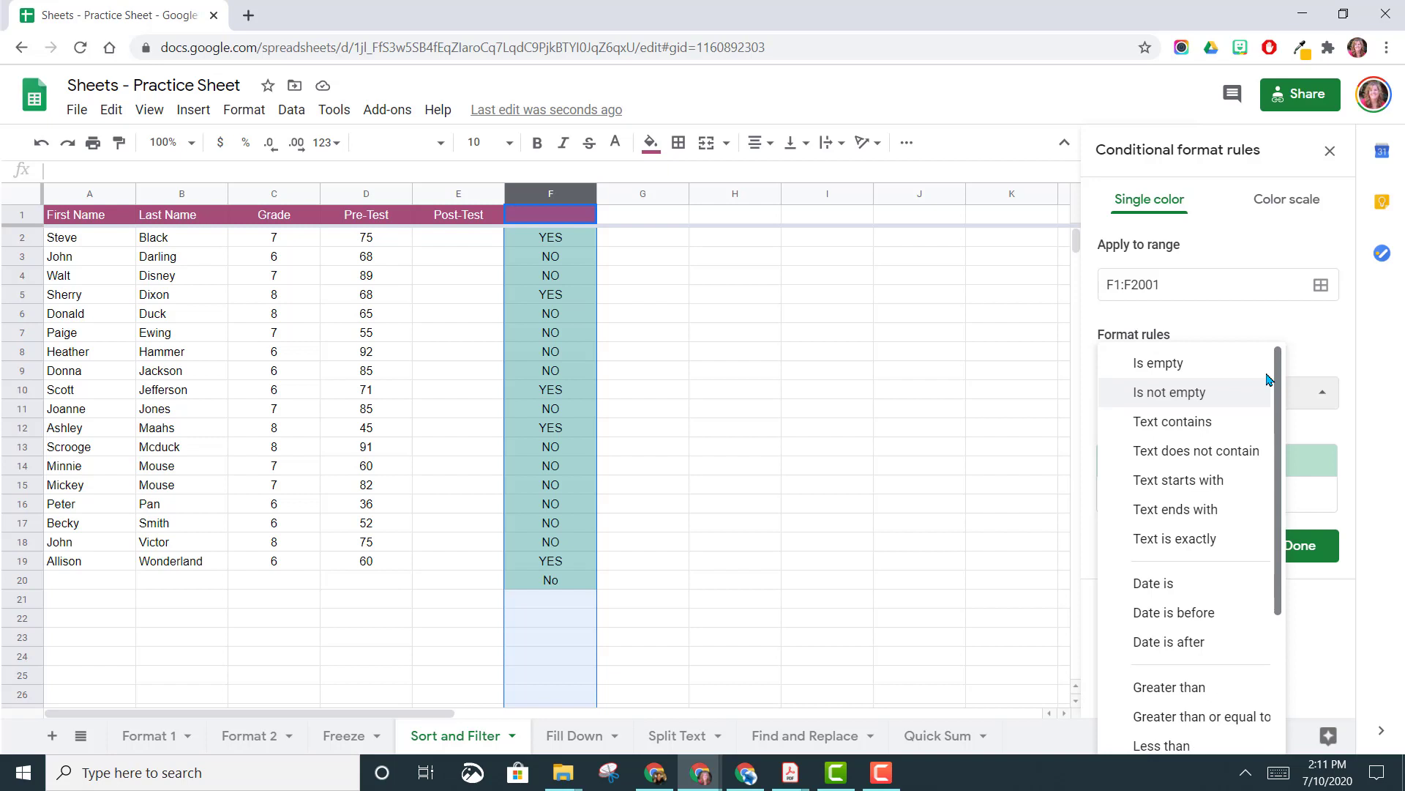
{"action": "left_click", "coordinate": [1198, 423]}
{"action": "left_click", "coordinate": [1165, 437]}
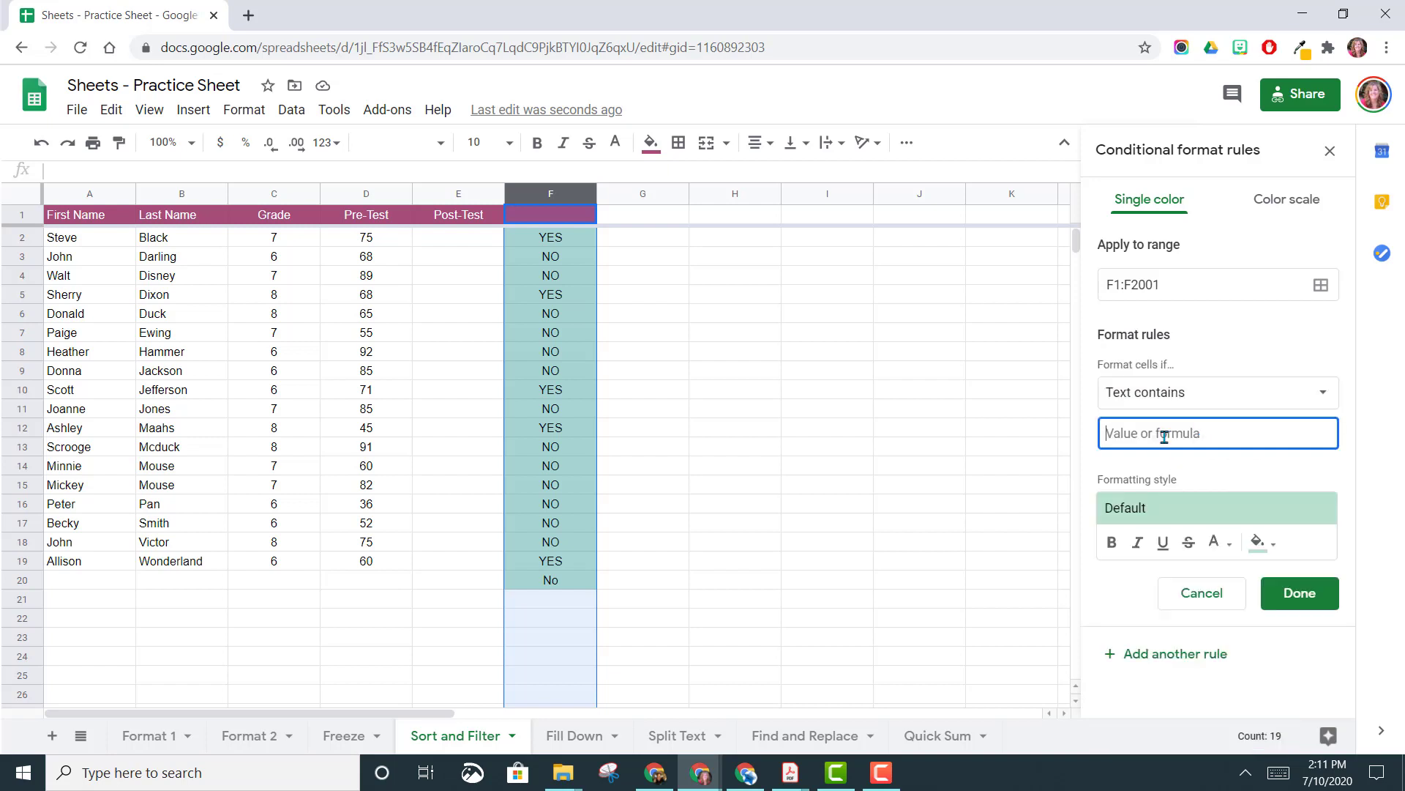
{"action": "type", "text": "YES"}
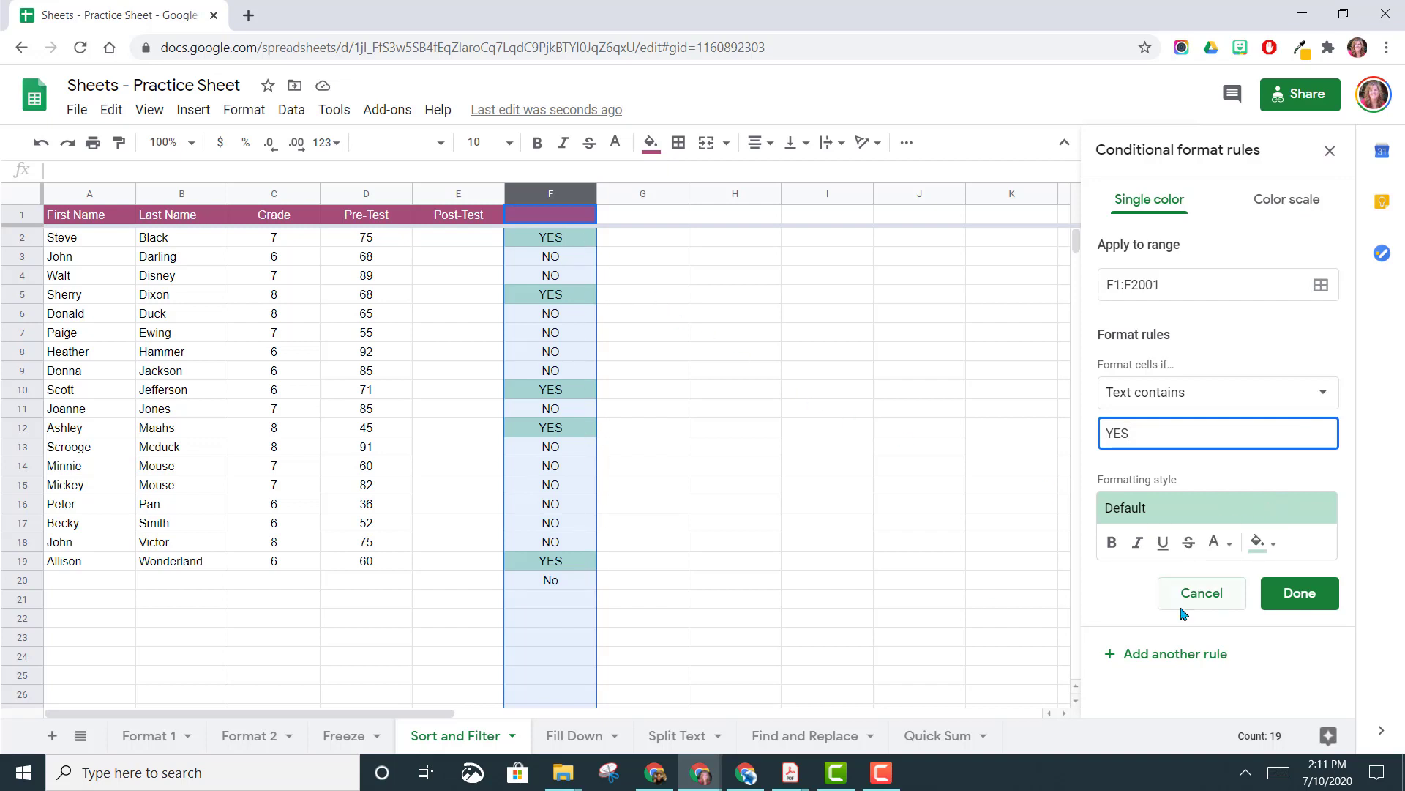
Style the "YES" rule with no fill color and bold green text.
{"action": "left_click", "coordinate": [1275, 549]}
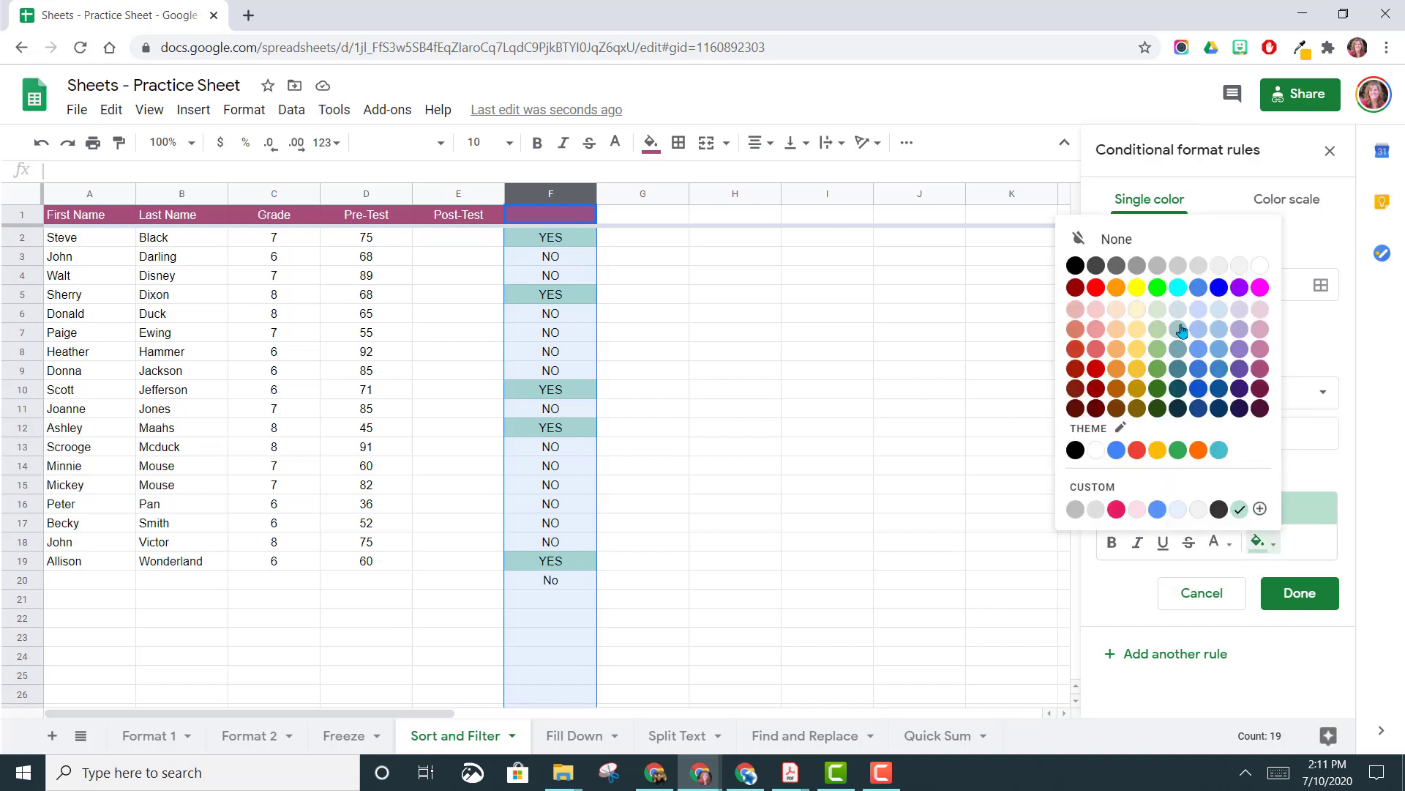
{"action": "left_click", "coordinate": [1168, 239]}
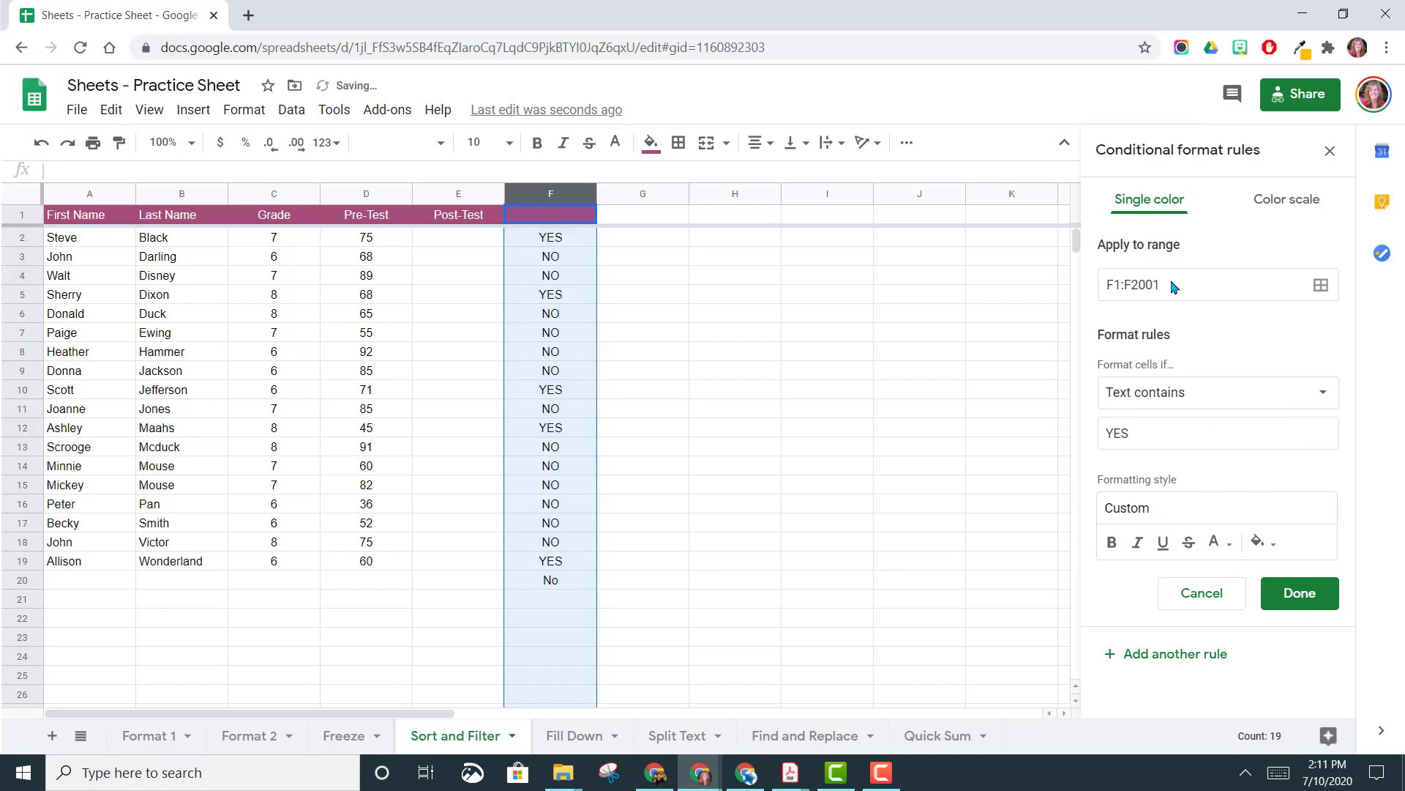
{"action": "left_click", "coordinate": [1226, 546]}
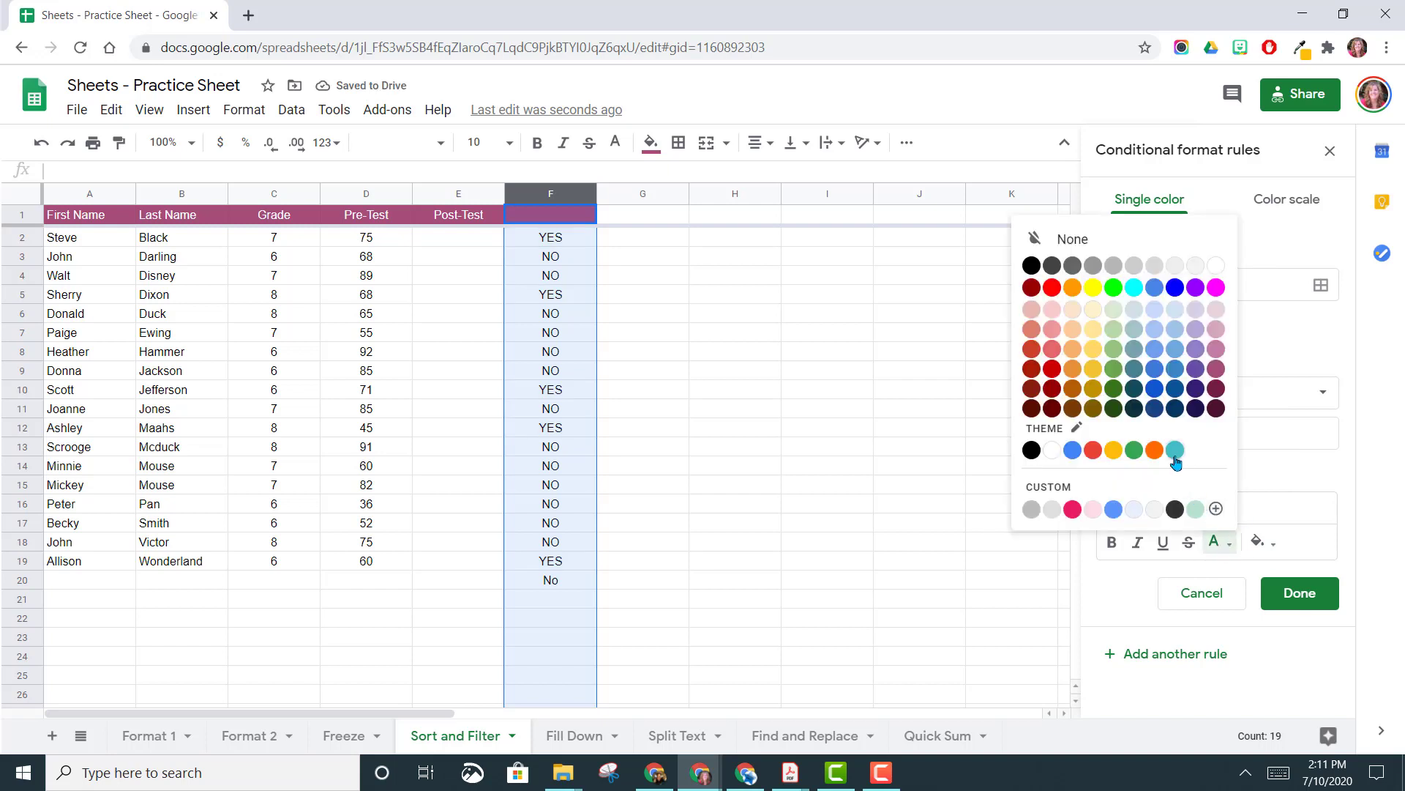
{"action": "left_click", "coordinate": [1134, 450]}
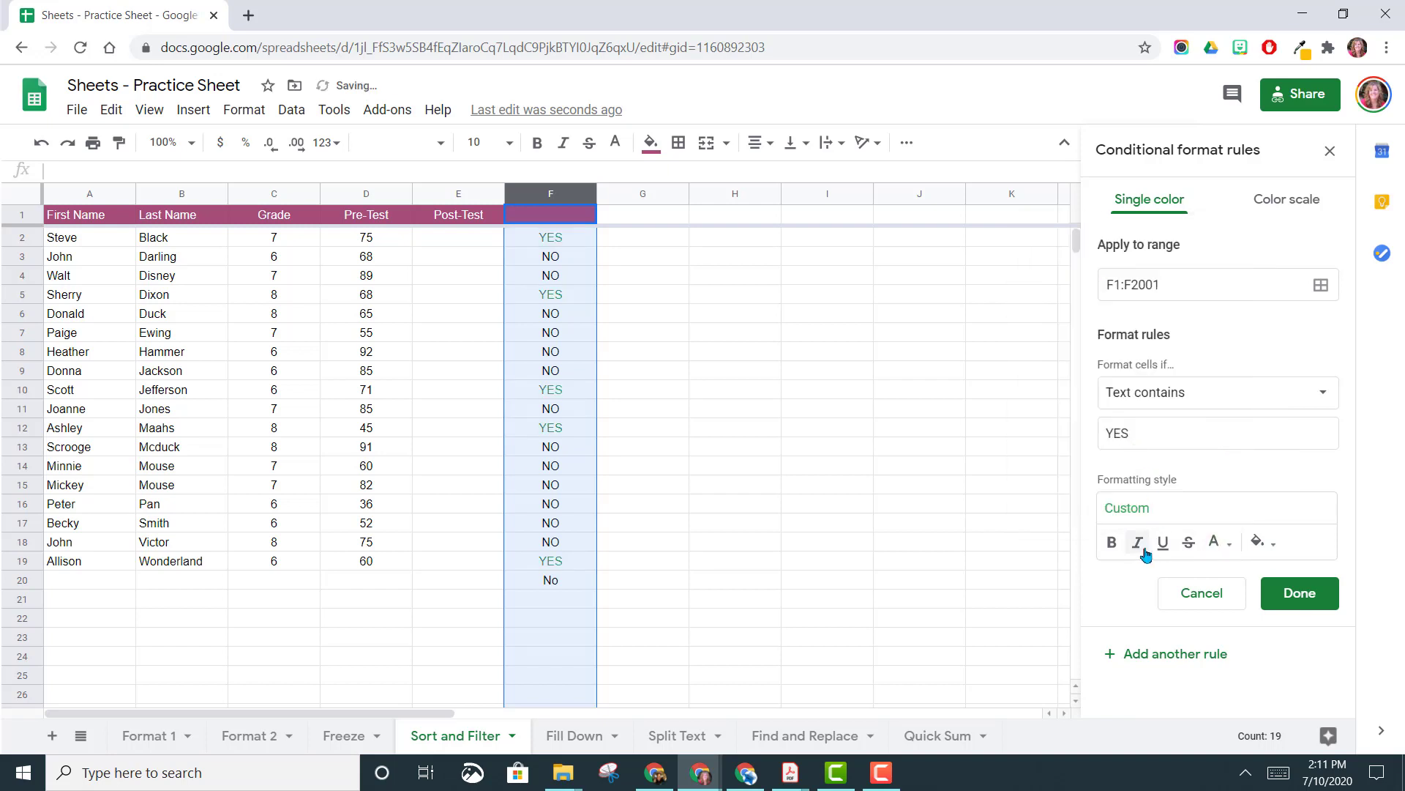
{"action": "left_click", "coordinate": [1111, 545]}
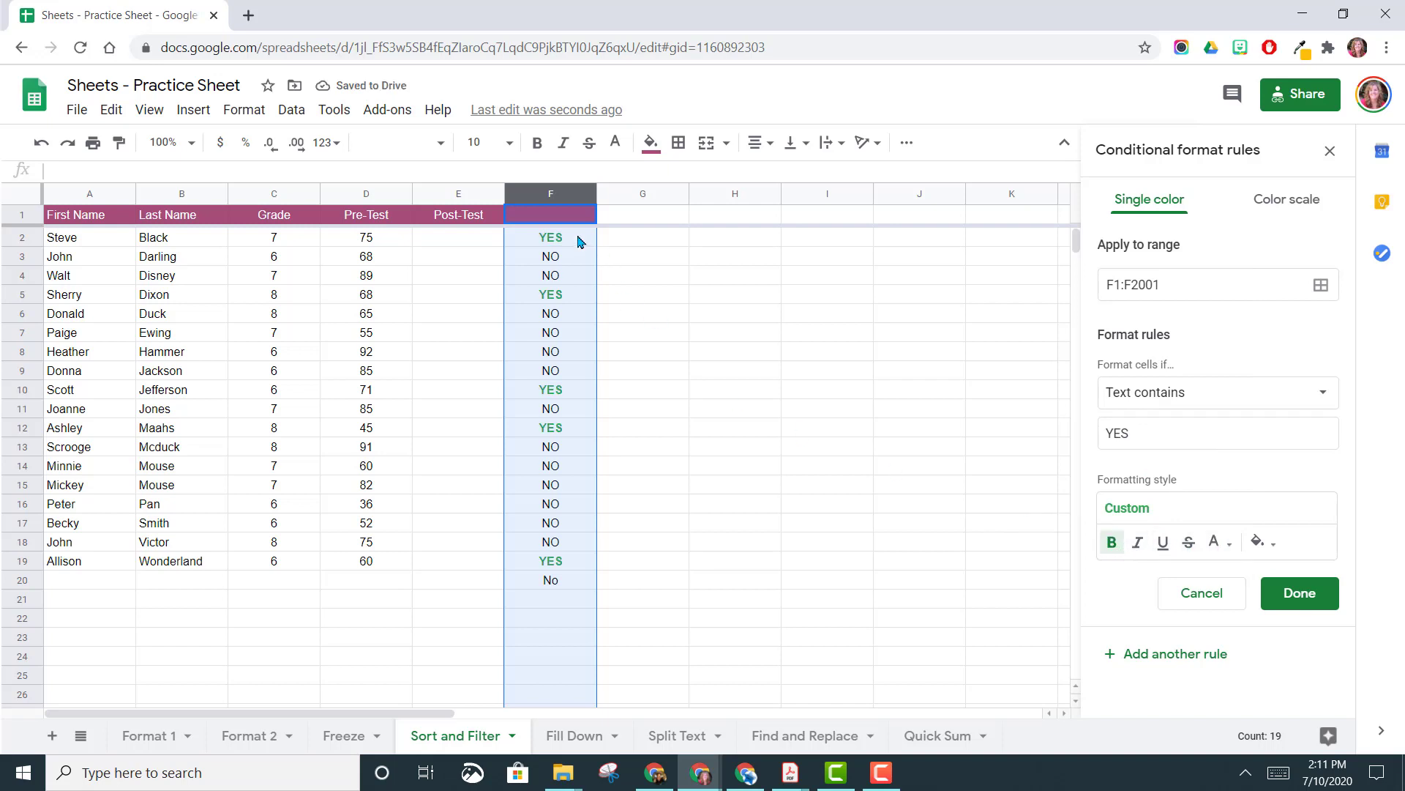
Change the rule's text color to red and save the rule.
{"action": "left_click", "coordinate": [1225, 544]}
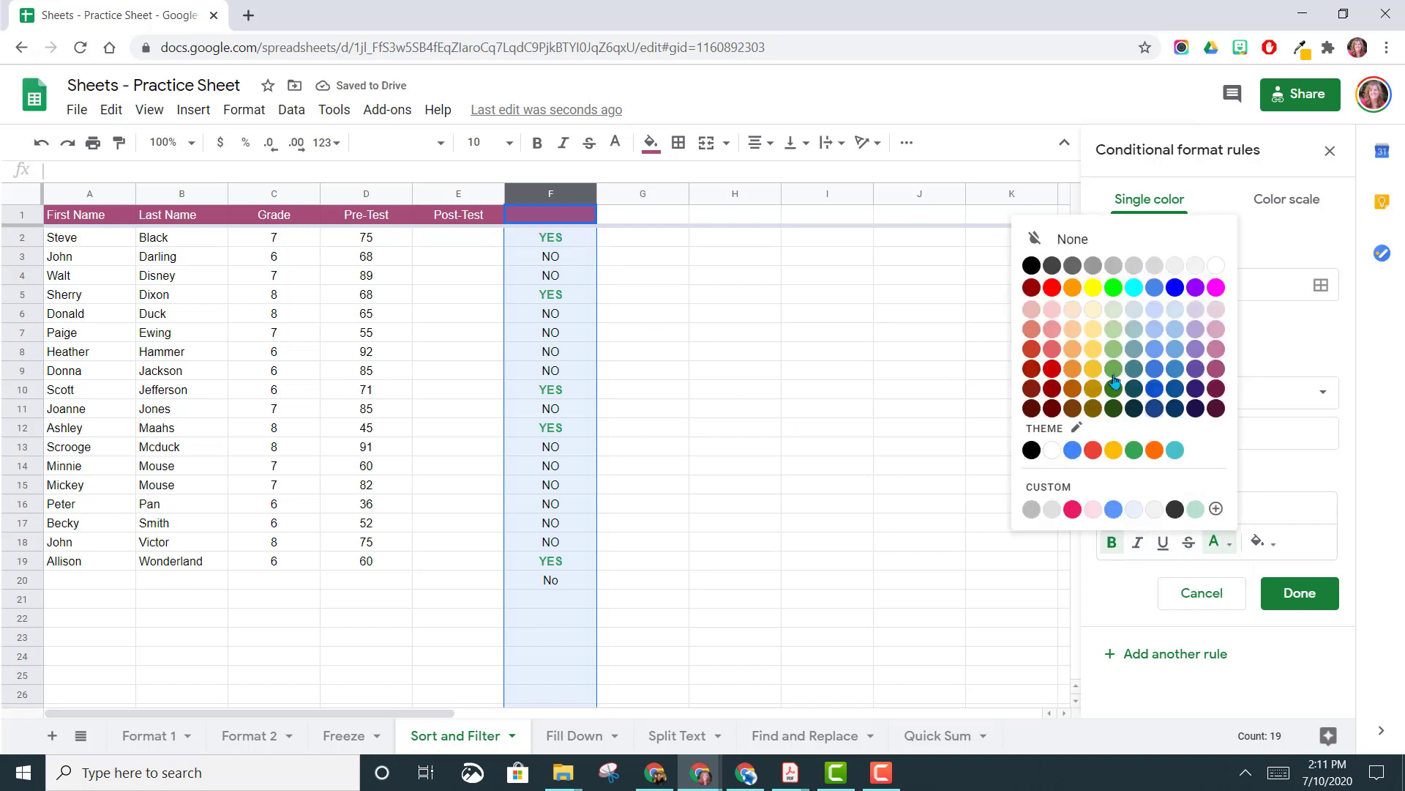
{"action": "left_click", "coordinate": [1054, 290]}
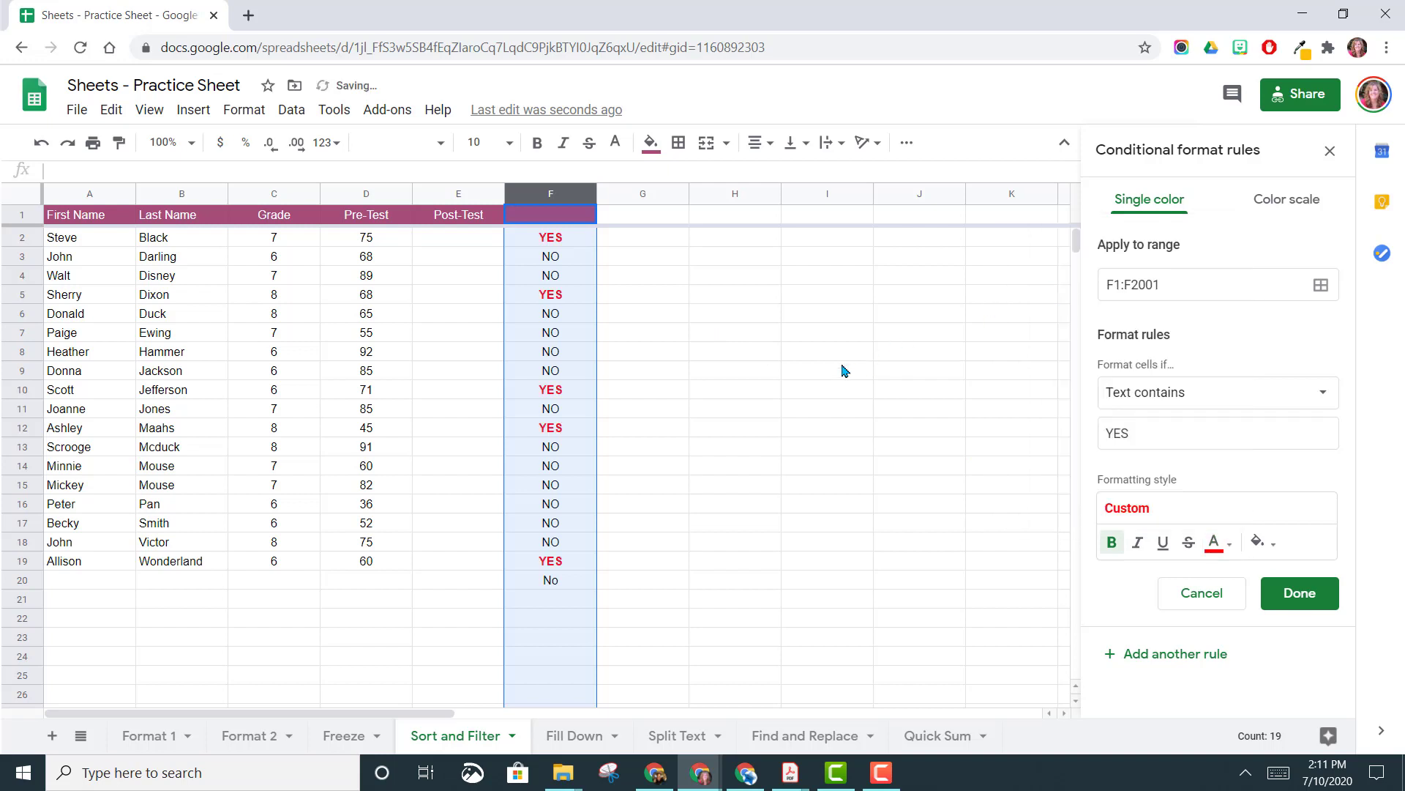
{"action": "left_click", "coordinate": [1290, 591]}
{"action": "left_click", "coordinate": [777, 433]}
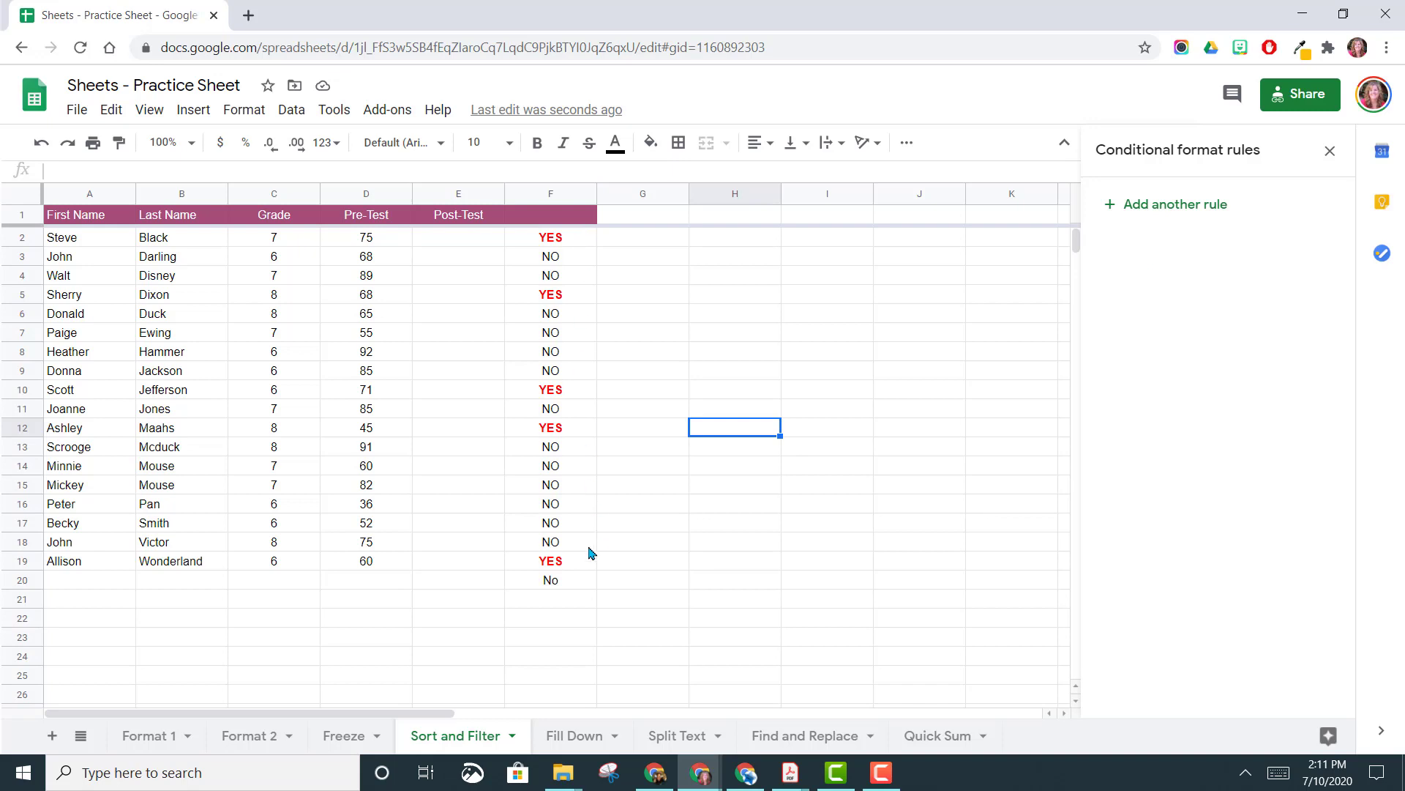
Enter "Yes" in cell F21 to test the rule on a new entry.
{"action": "left_click", "coordinate": [568, 600]}
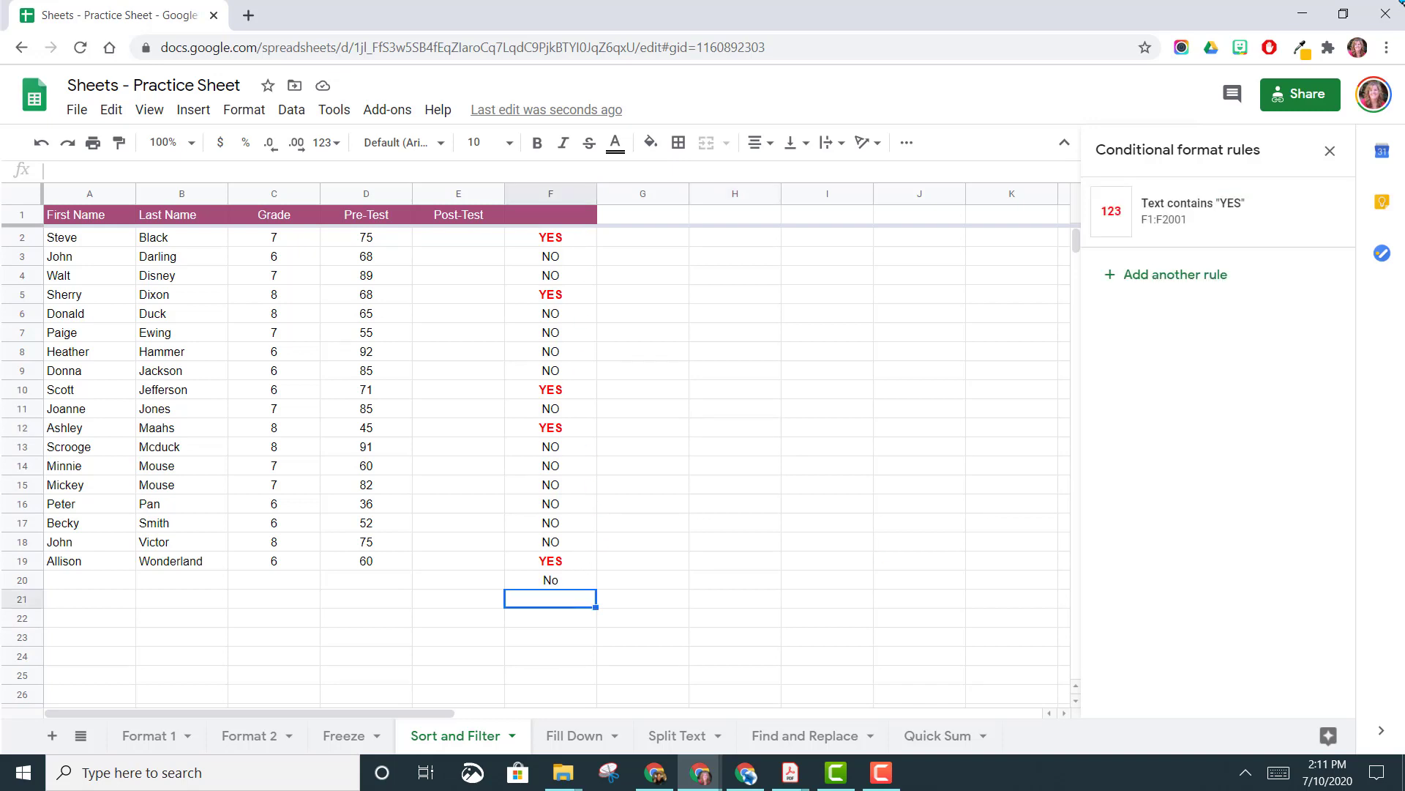
{"action": "type", "text": "YEs"}
{"action": "key", "text": "Return"}
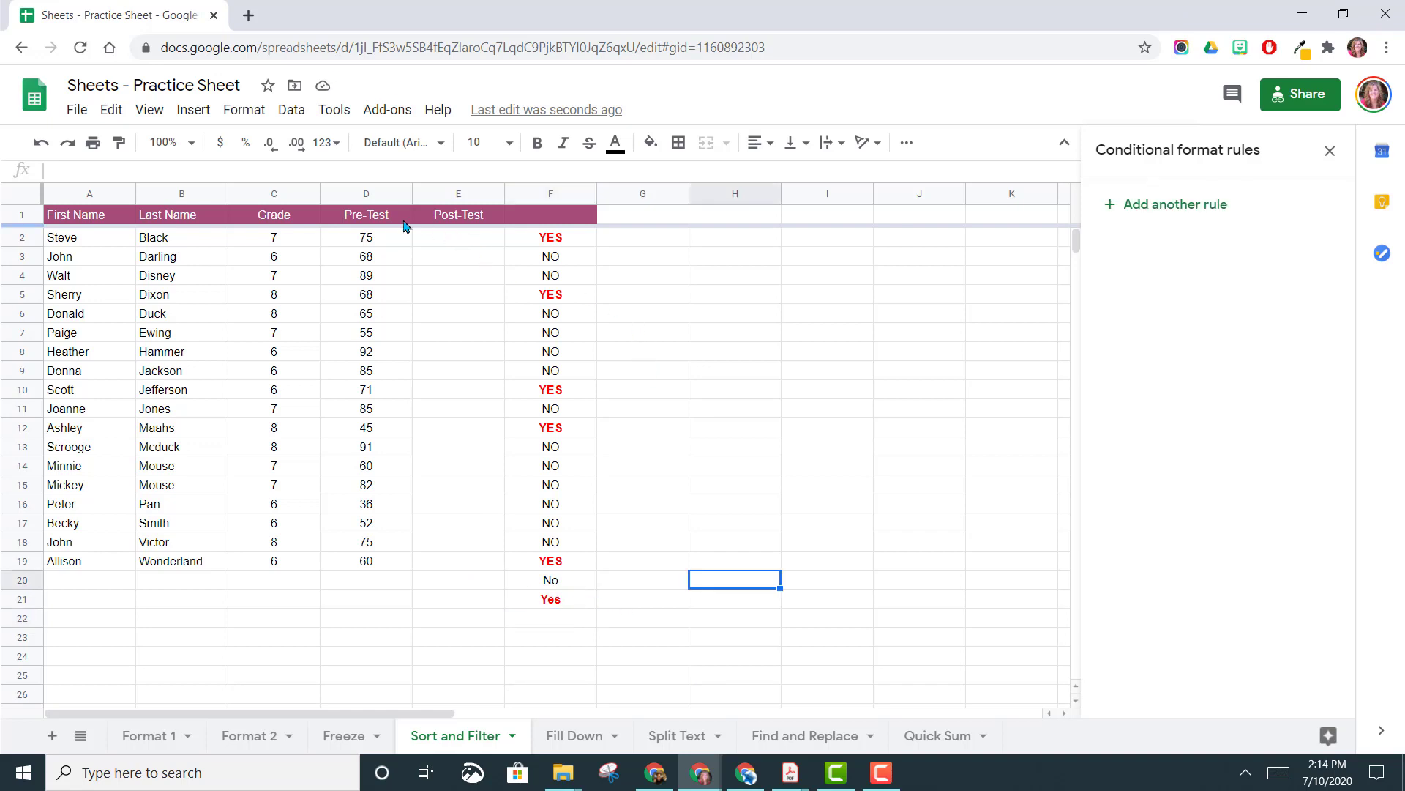
Add a conditional formatting rule to the whole Pre-Test column using the default green color scale from min value to max value.
{"action": "left_click", "coordinate": [360, 195]}
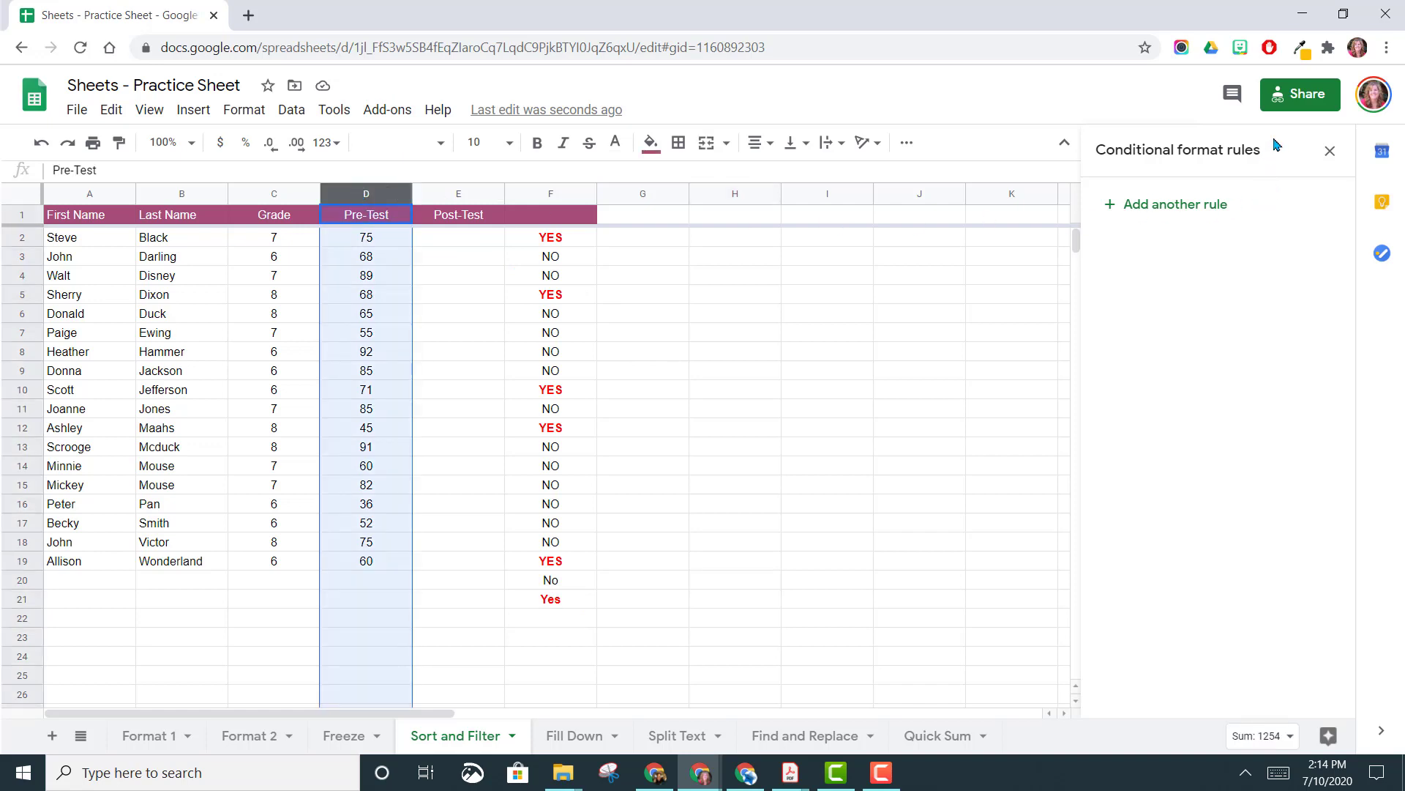
{"action": "left_click", "coordinate": [1168, 210]}
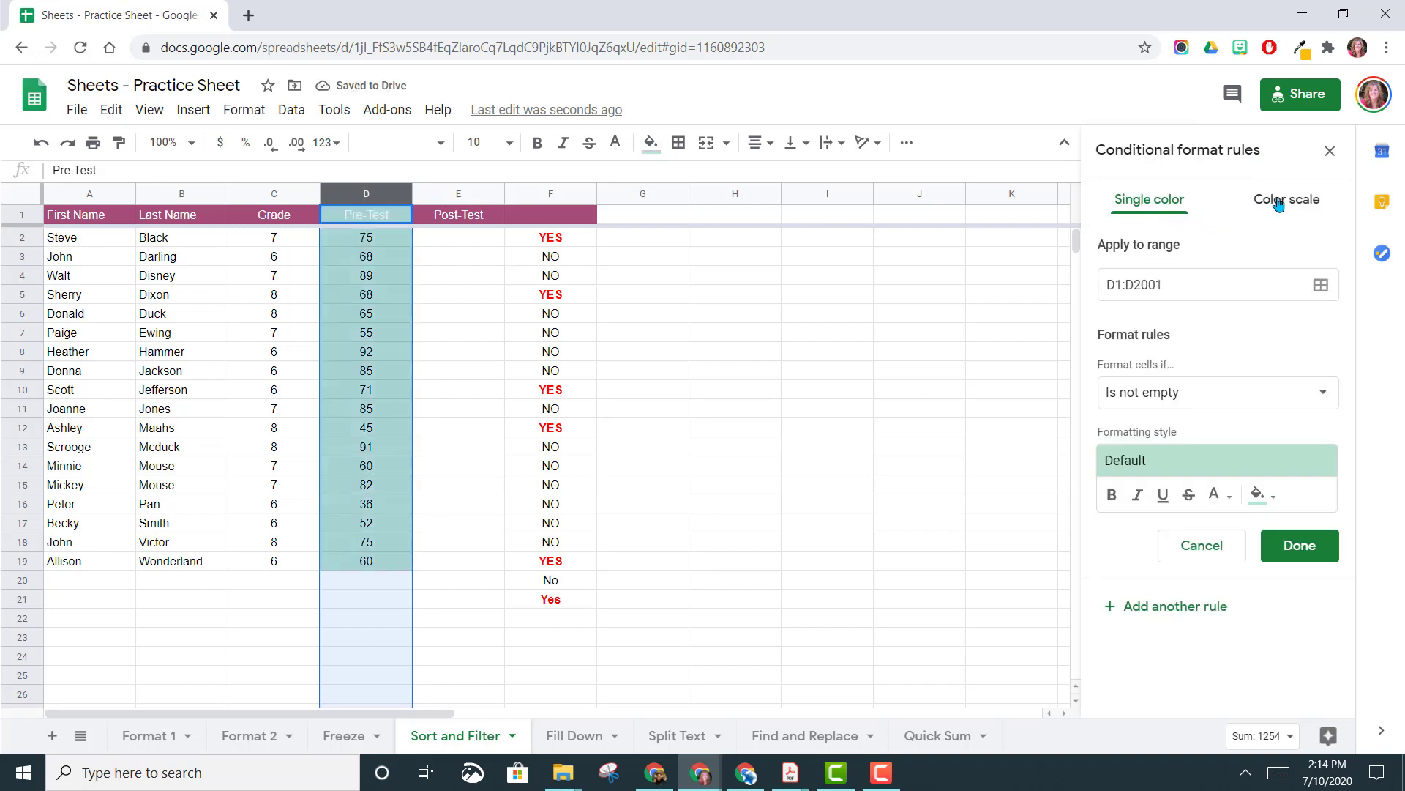
{"action": "left_click", "coordinate": [1316, 203]}
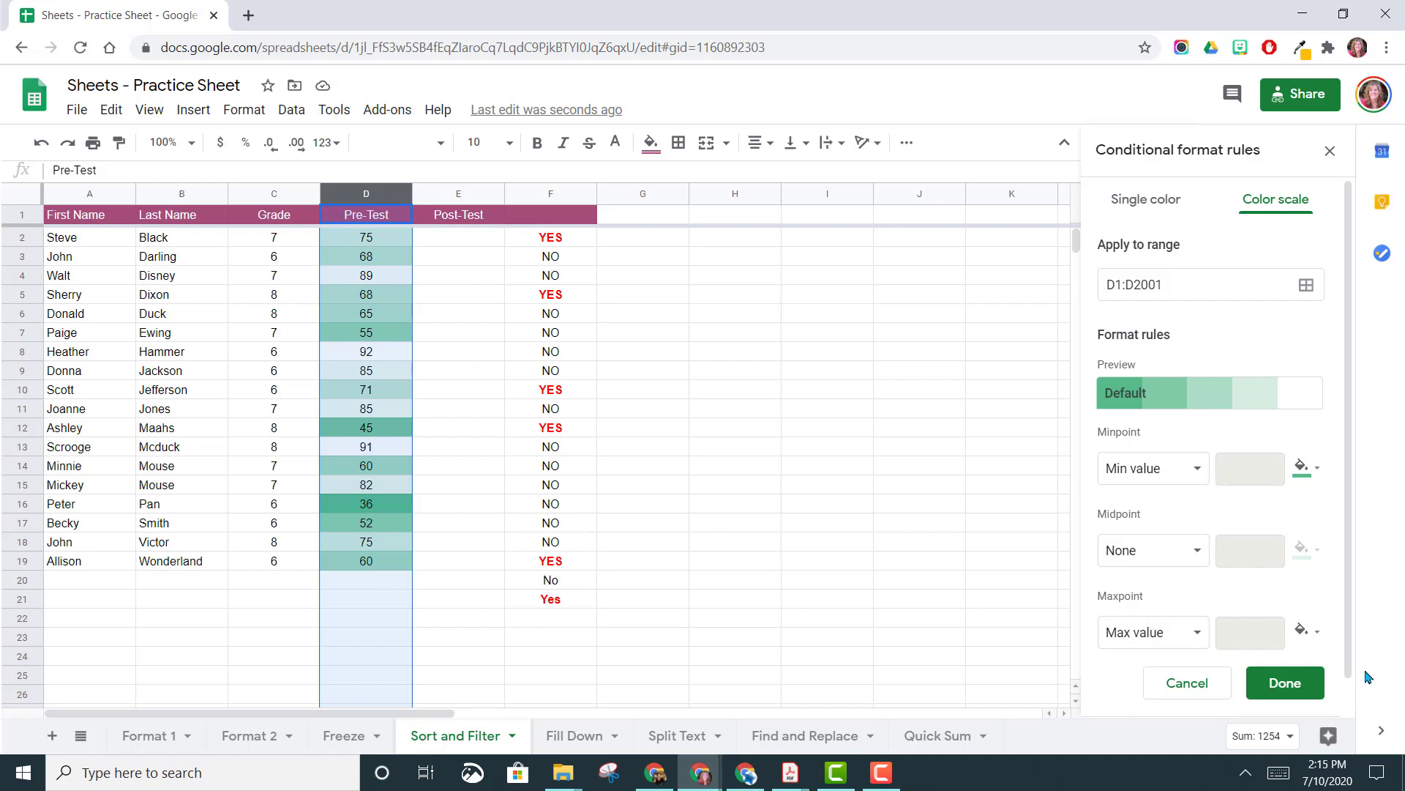
{"action": "left_click", "coordinate": [1284, 683]}
{"action": "left_click", "coordinate": [486, 415]}
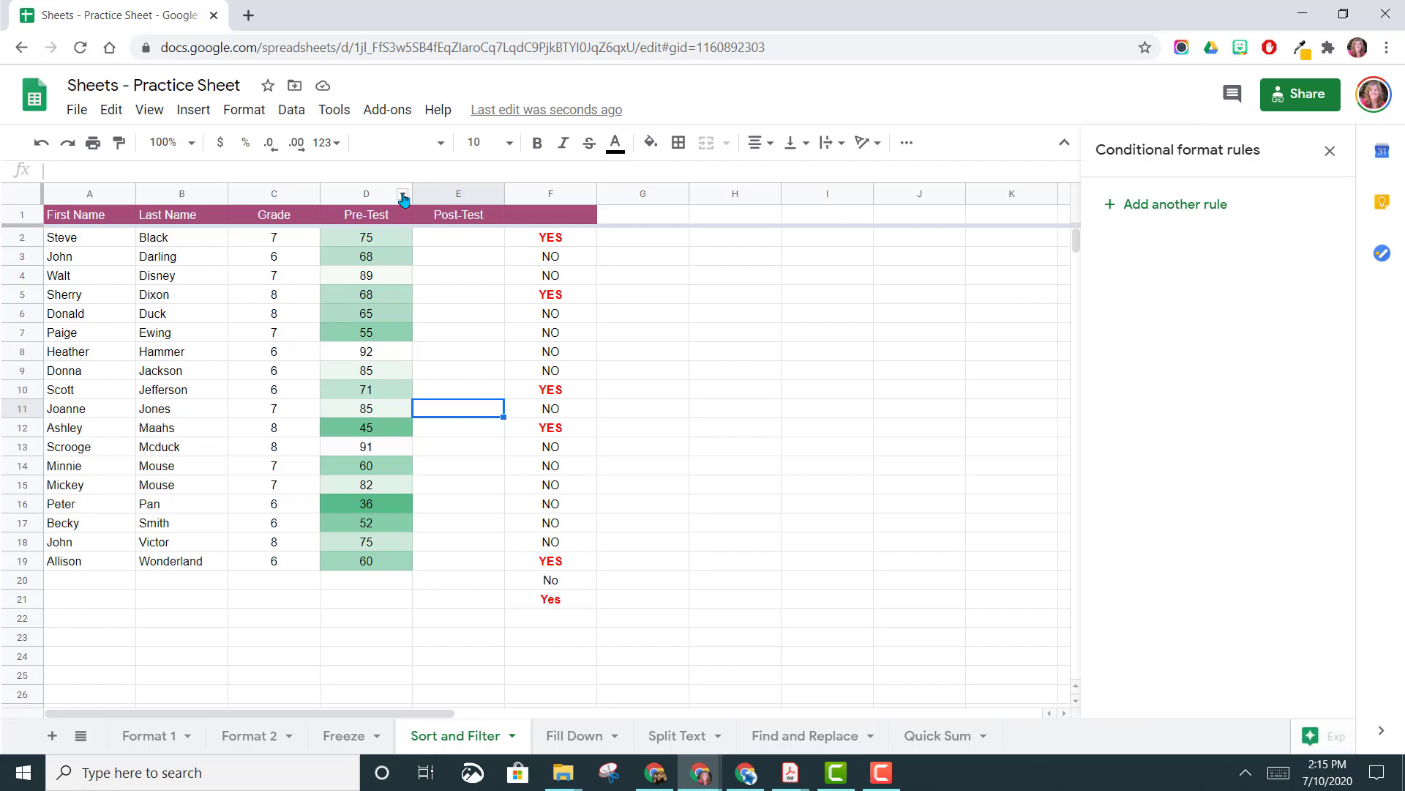
Sort the sheet from lowest to highest by the Pre-Test column and select an empty Post-Test cell.
{"action": "right_click", "coordinate": [405, 193]}
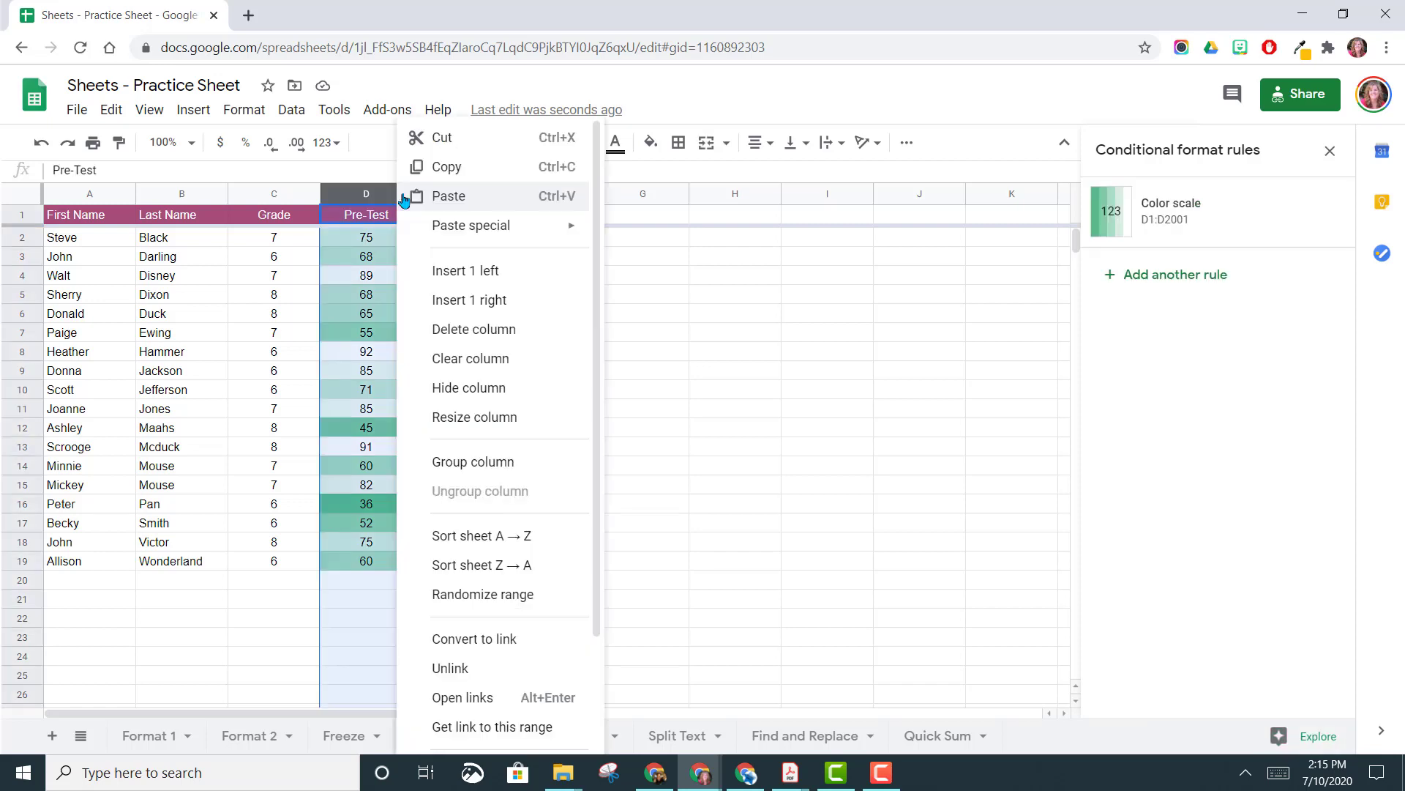
{"action": "left_click", "coordinate": [492, 538]}
{"action": "left_click", "coordinate": [486, 392]}
{"action": "left_click", "coordinate": [418, 272]}
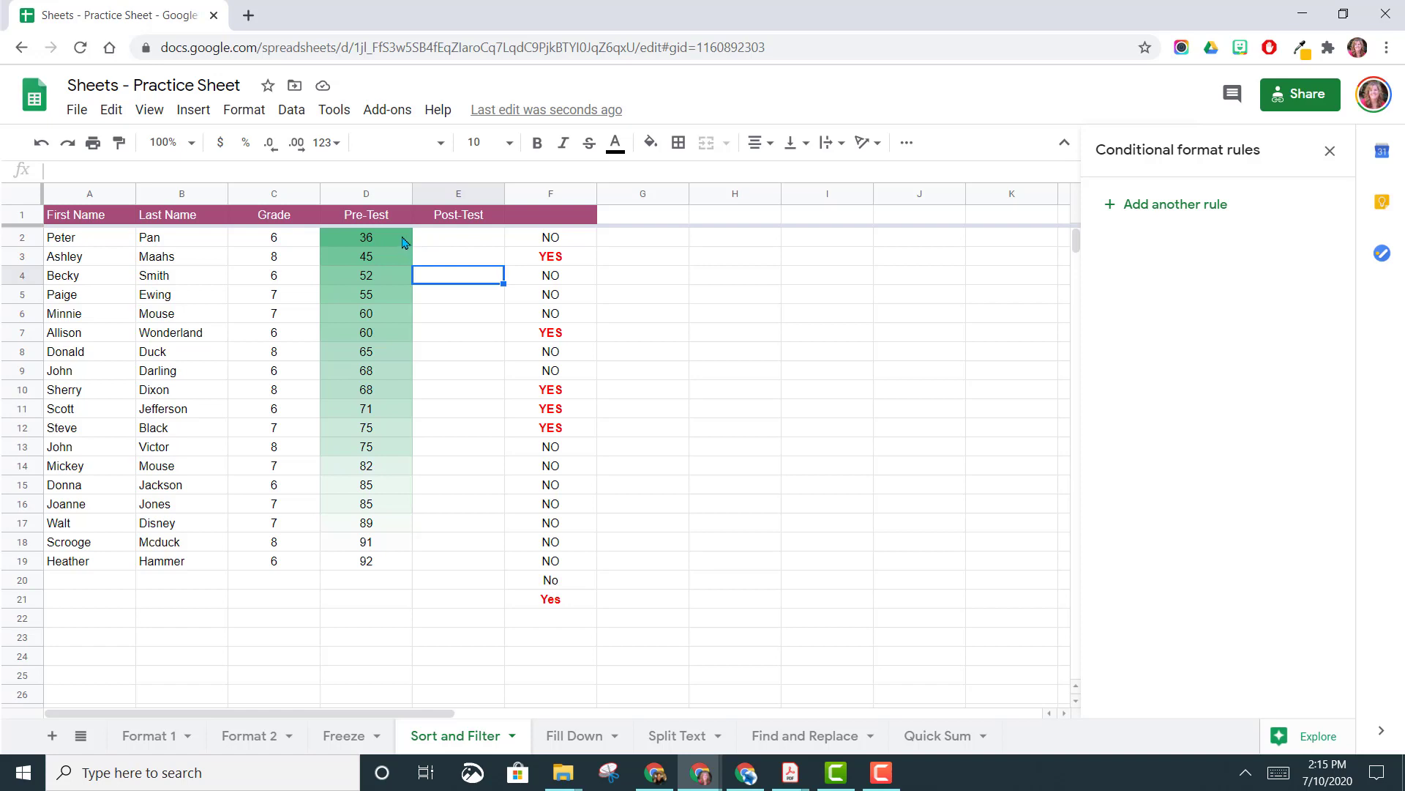
Select the Pre-Test scores and switch their existing color scale rule to the red-white-green preset.
{"action": "left_click", "coordinate": [402, 238]}
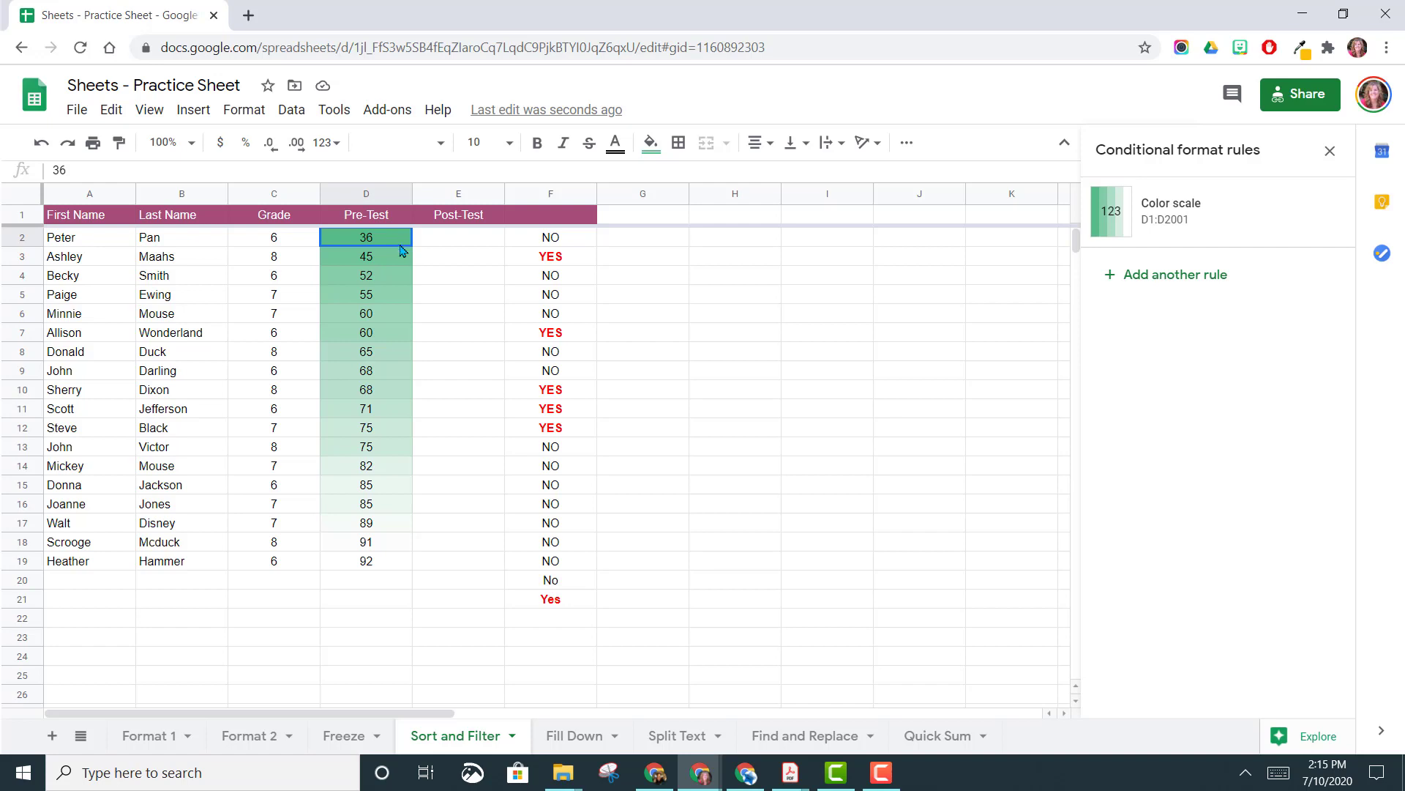
{"action": "left_click_drag", "start_coordinate": [402, 251], "coordinate": [388, 571]}
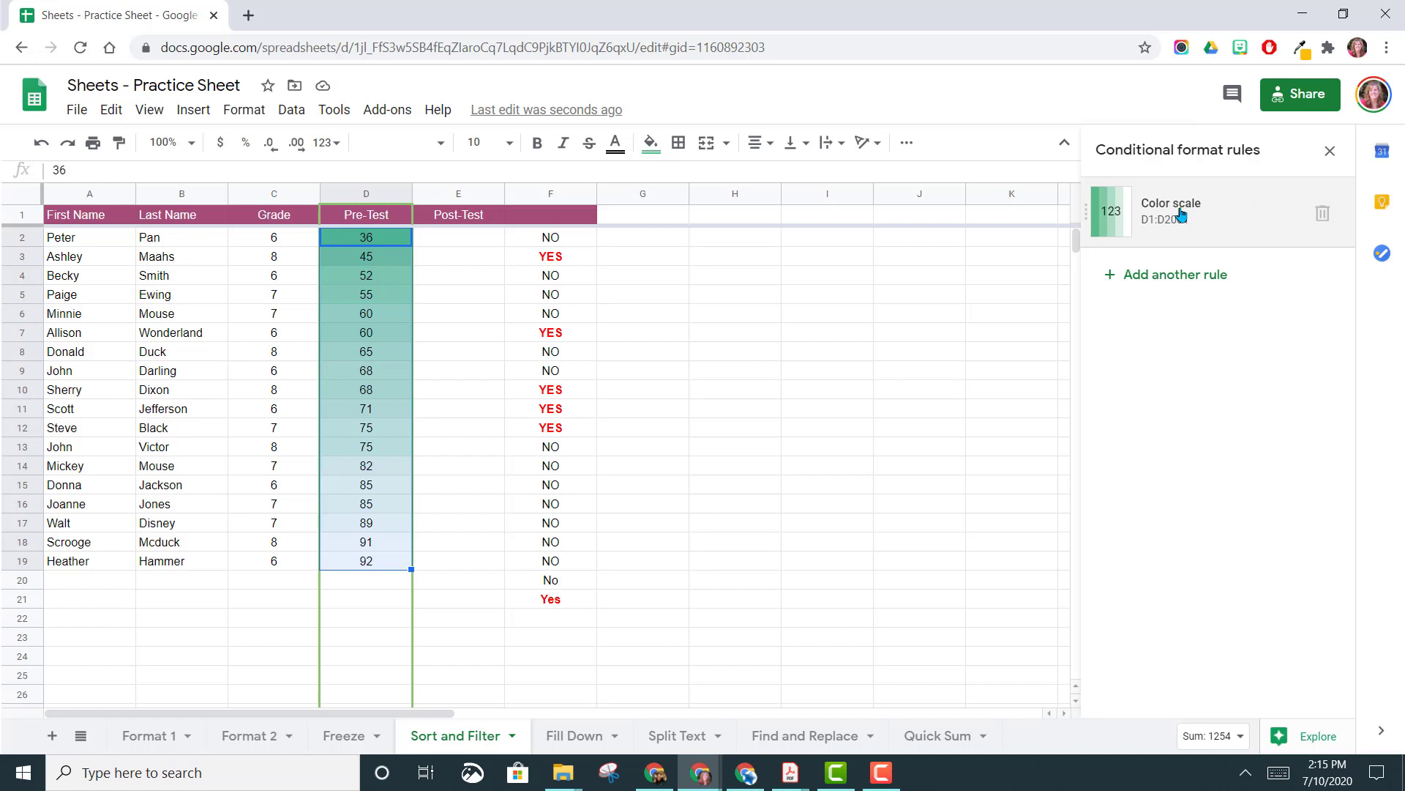
{"action": "left_click", "coordinate": [1234, 210]}
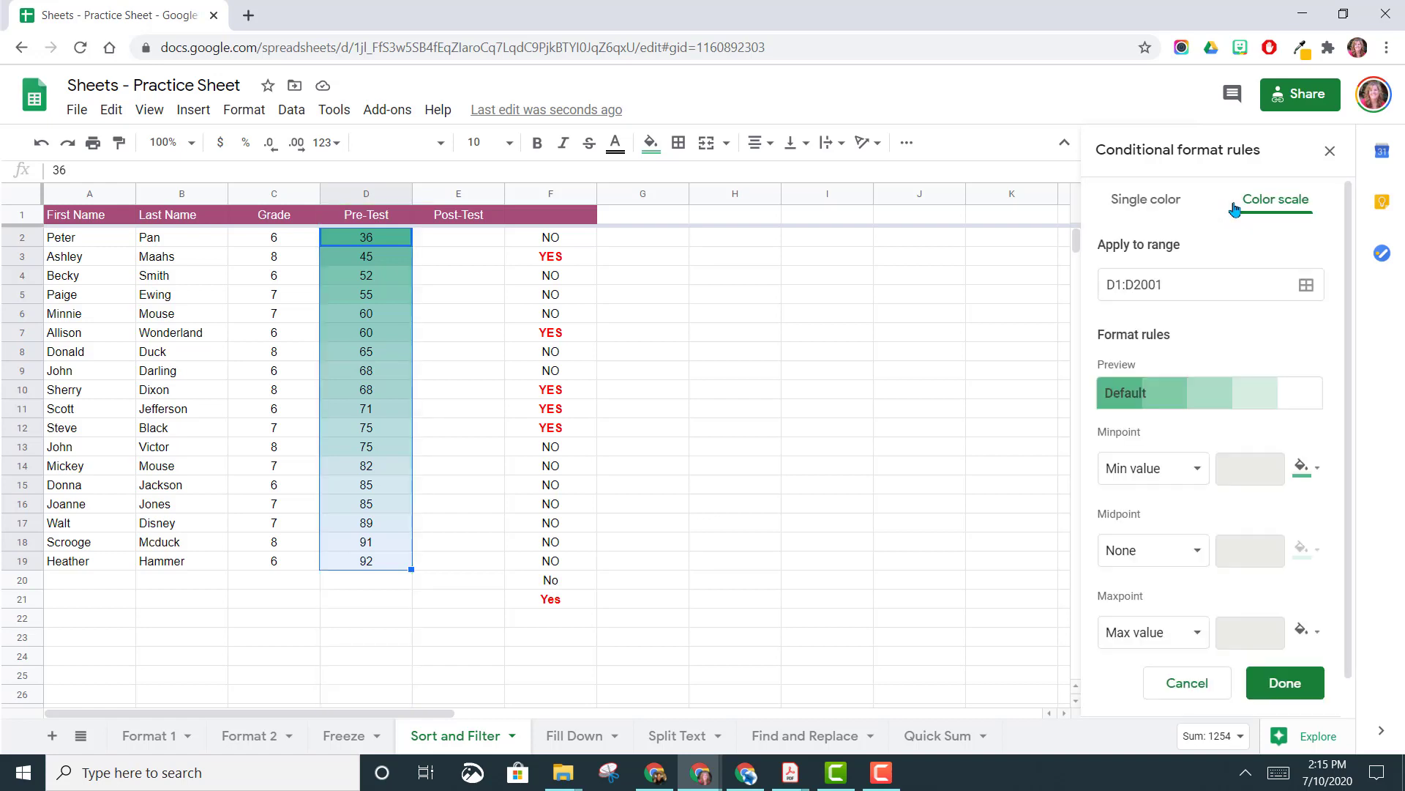
{"action": "left_click", "coordinate": [1206, 400]}
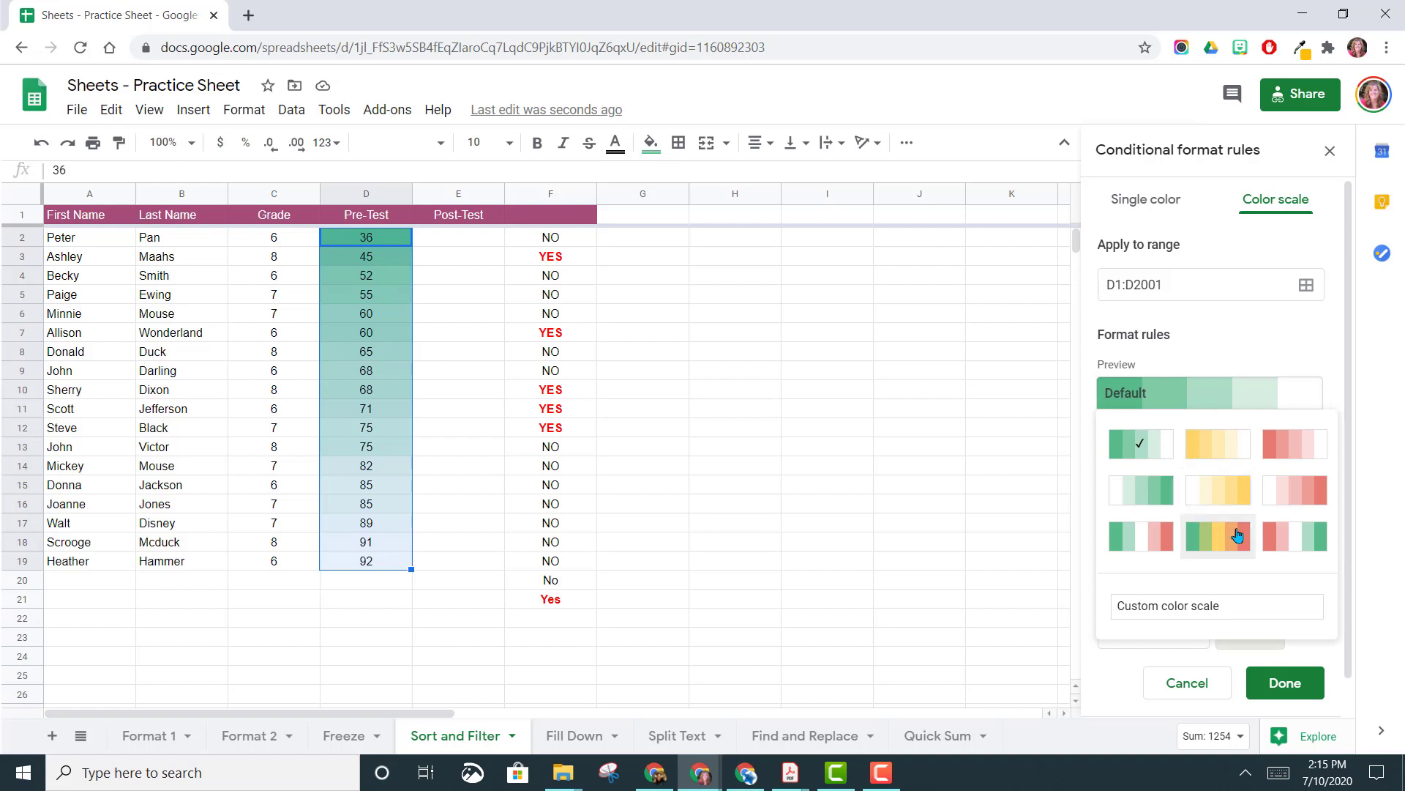
{"action": "left_click", "coordinate": [1296, 538]}
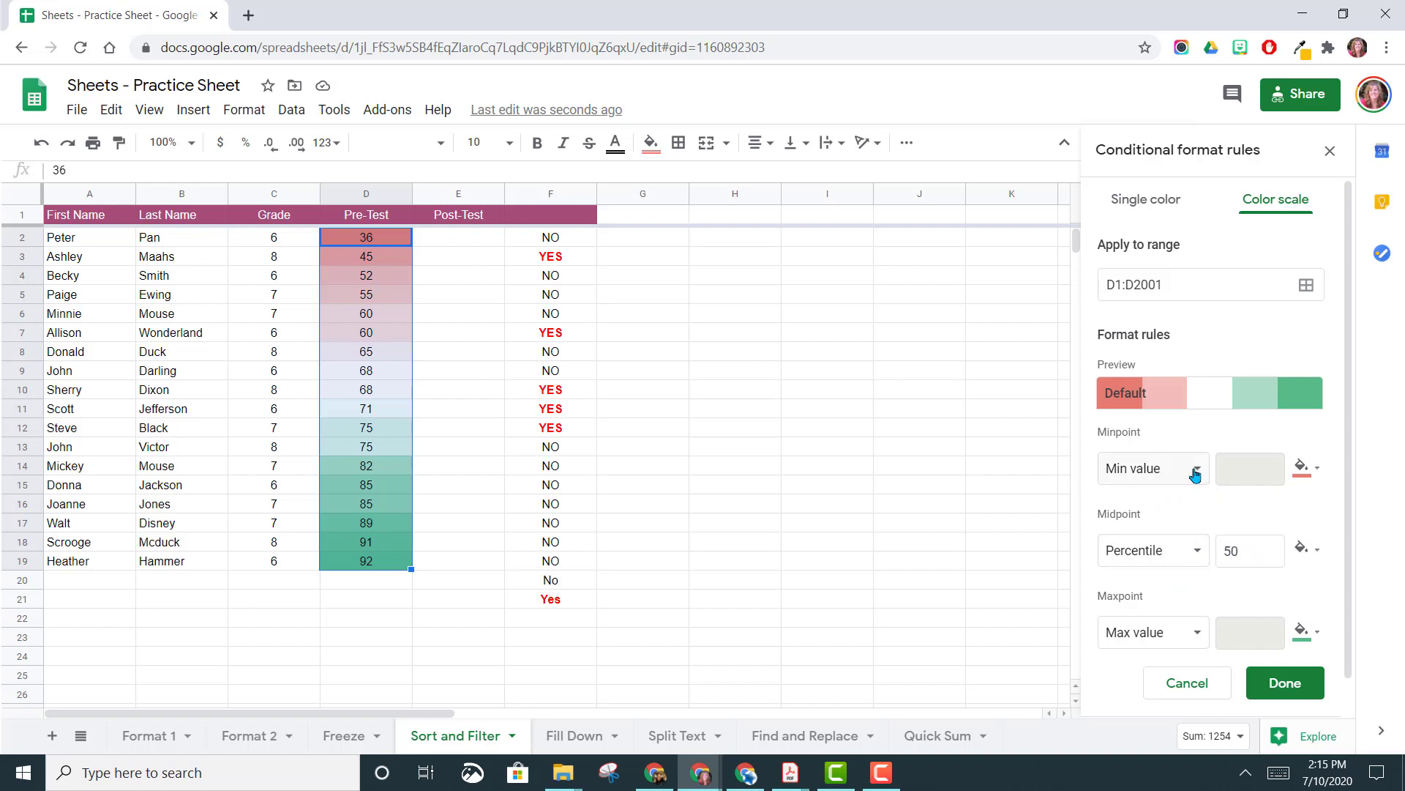
Set the color scale's midpoint to percentile 75 and its minpoint to the number 0.
{"action": "double_click", "coordinate": [1259, 551]}
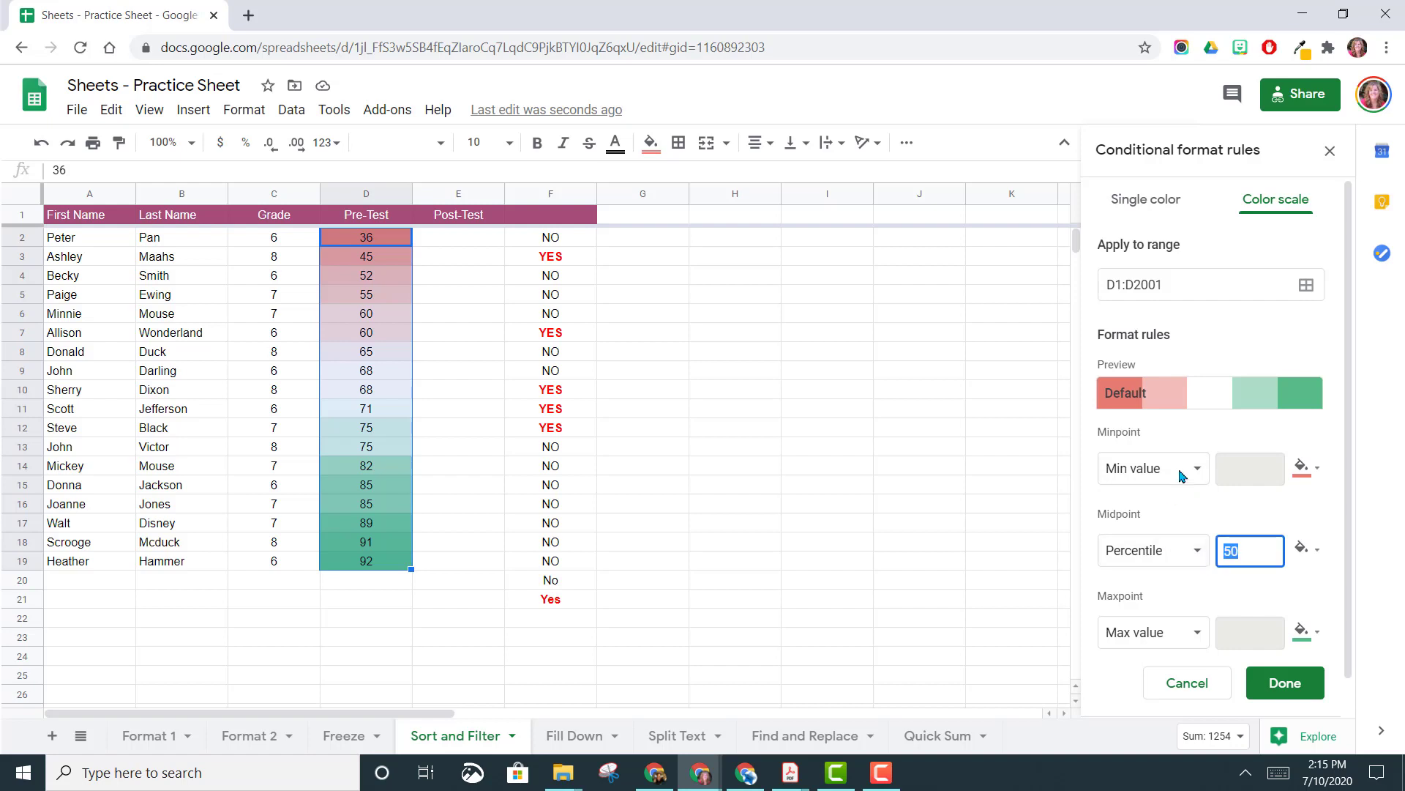
{"action": "type", "text": "7"}
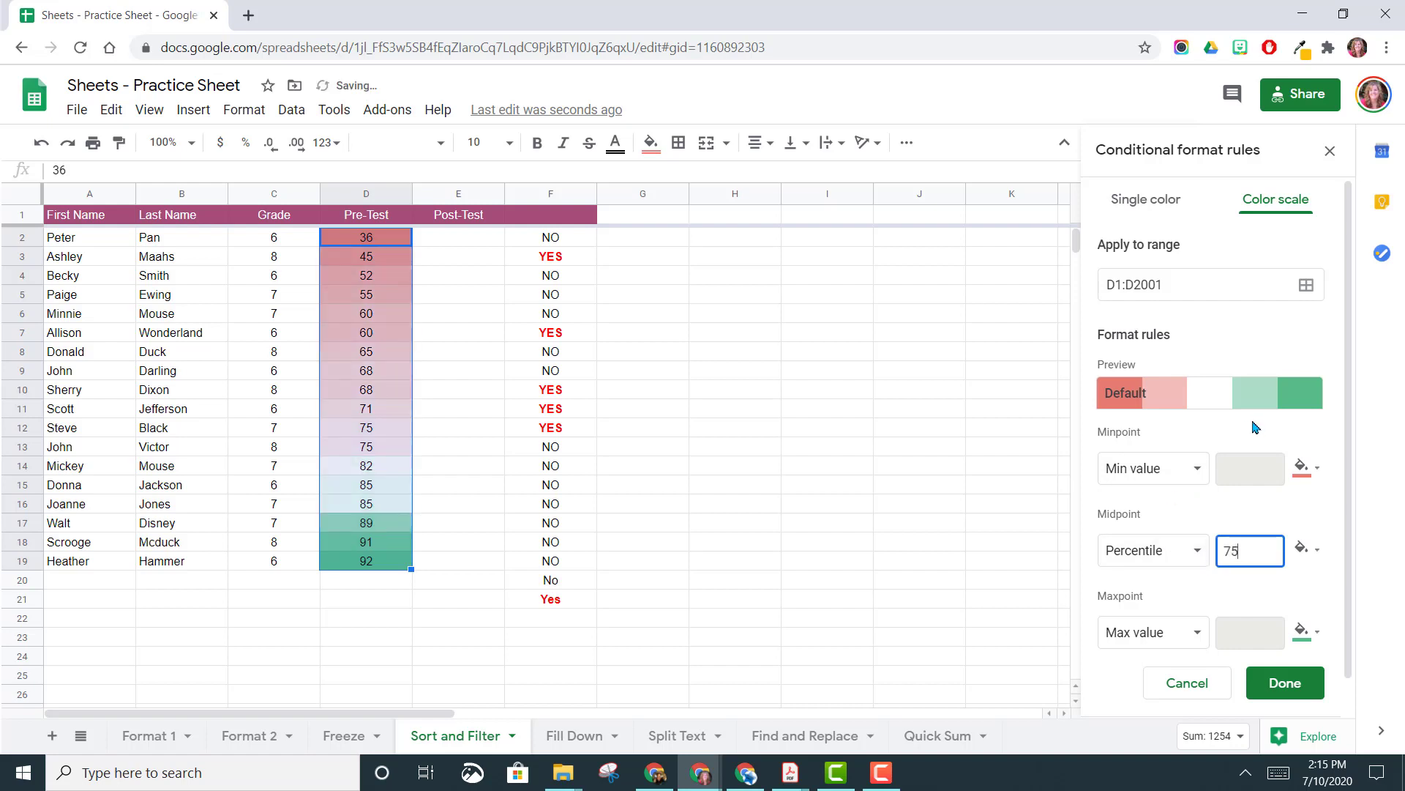
{"action": "left_click", "coordinate": [1198, 469]}
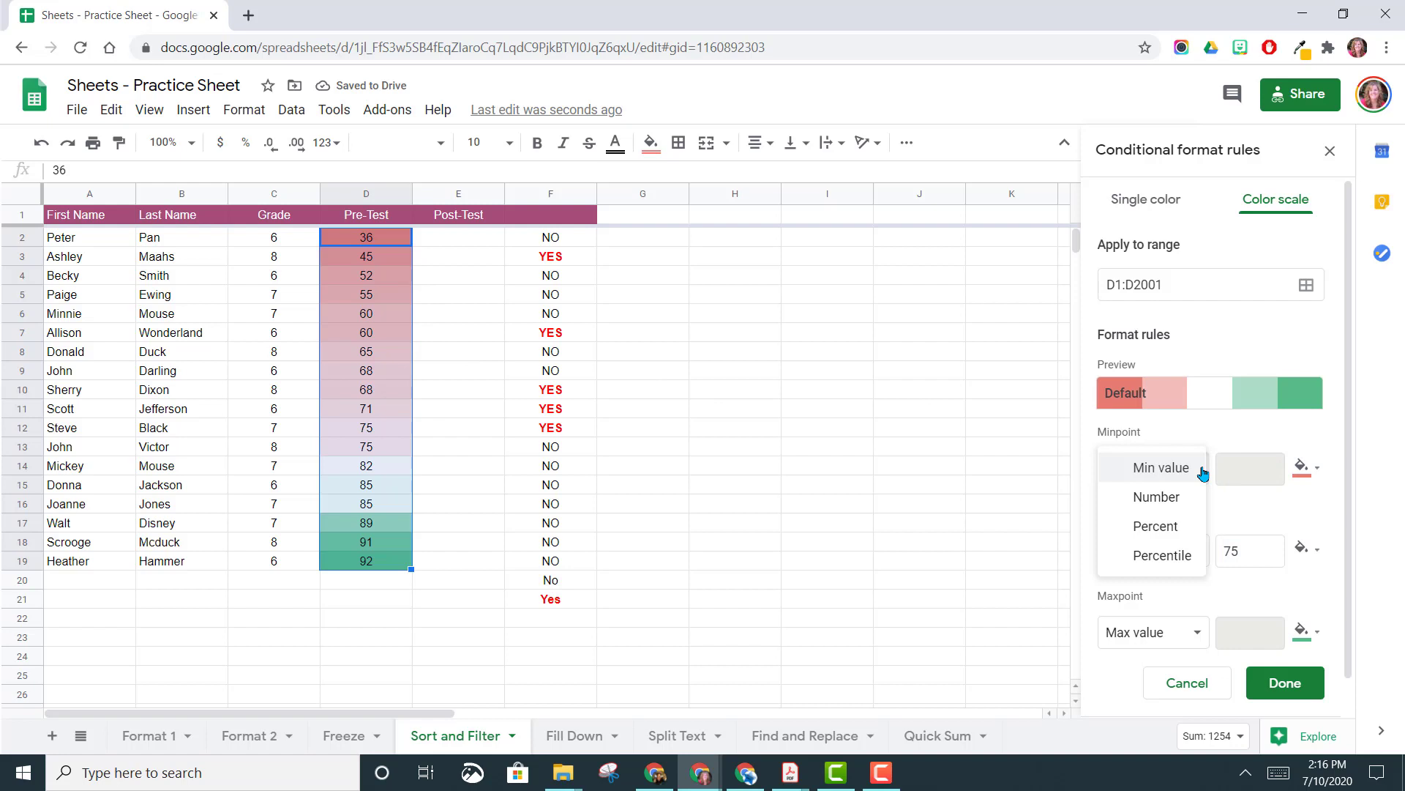
{"action": "left_click", "coordinate": [1151, 510]}
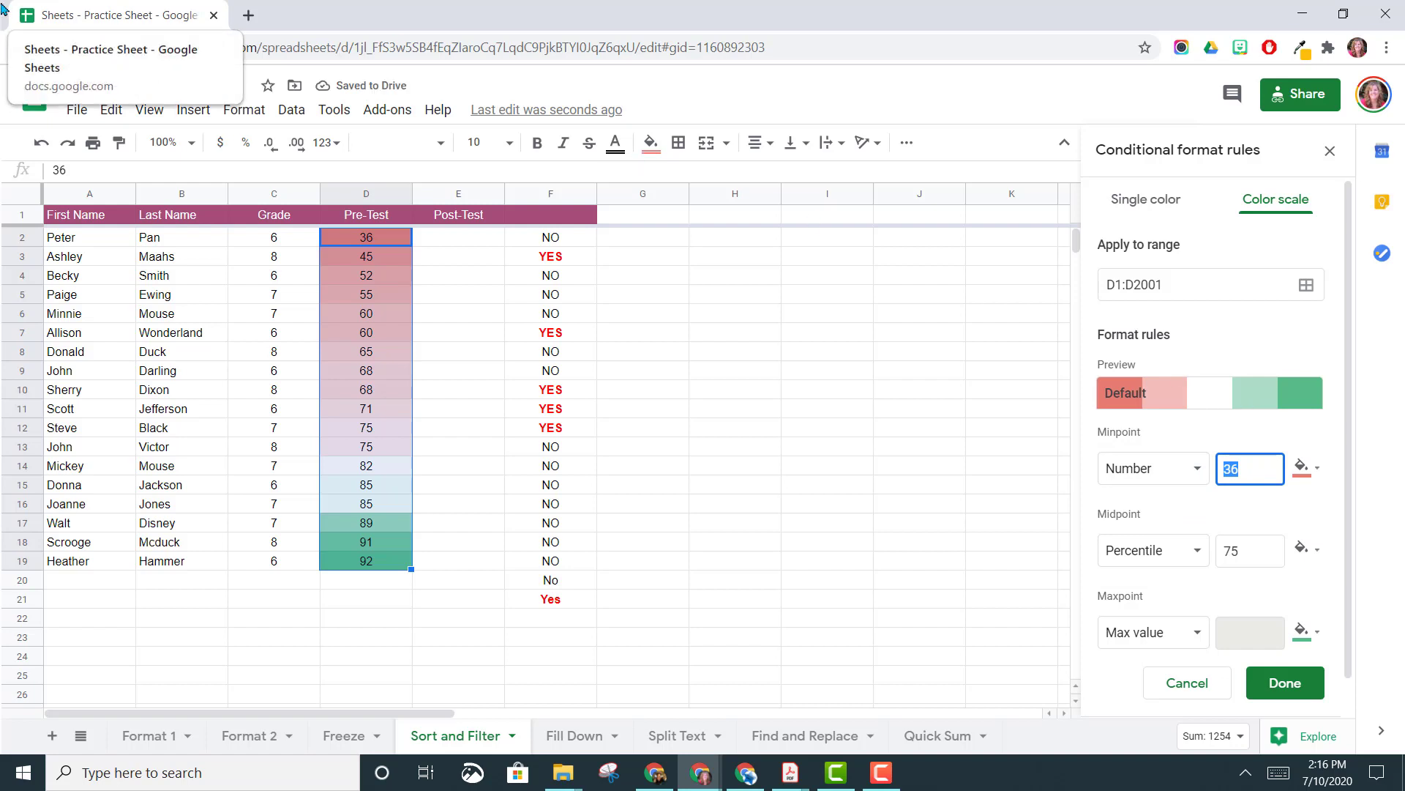
{"action": "type", "text": "0"}
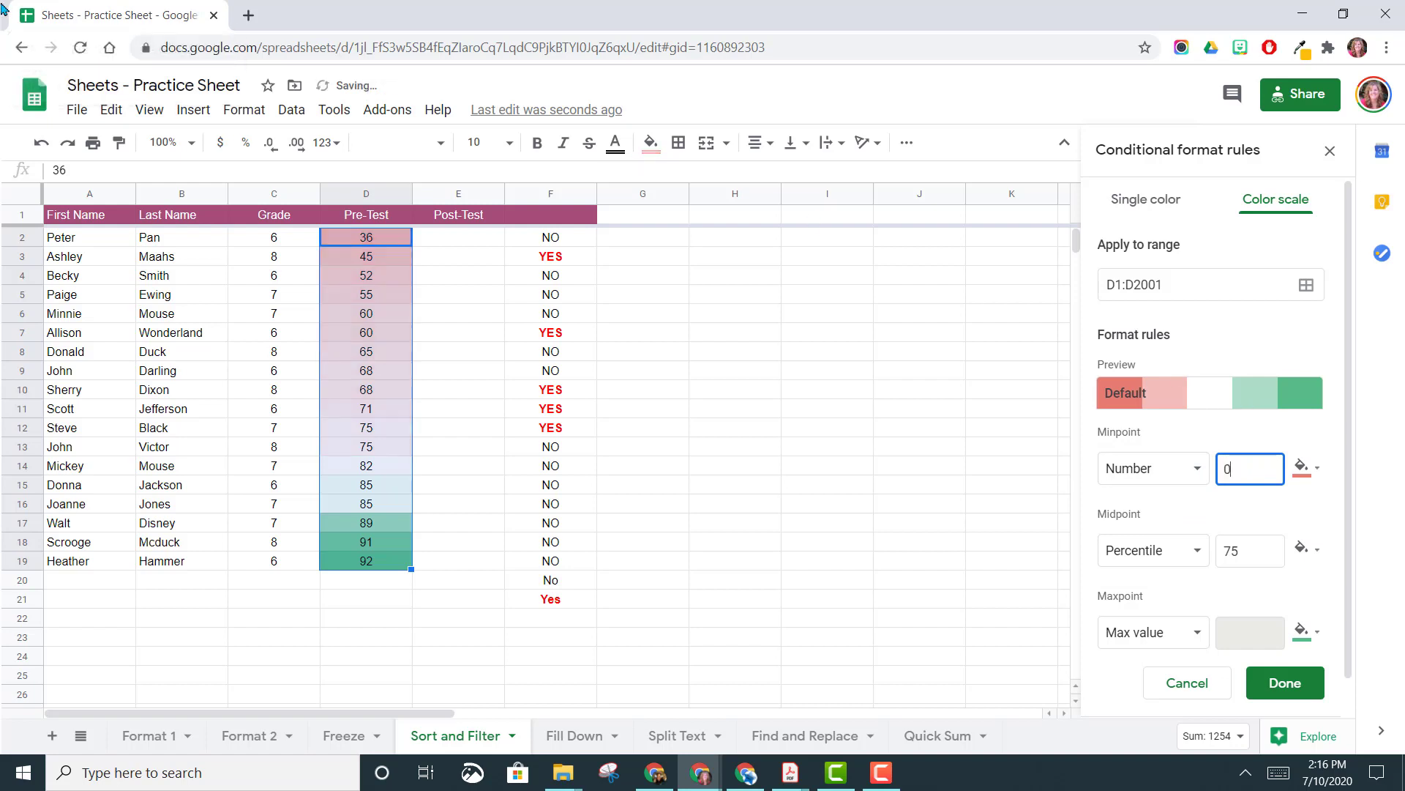